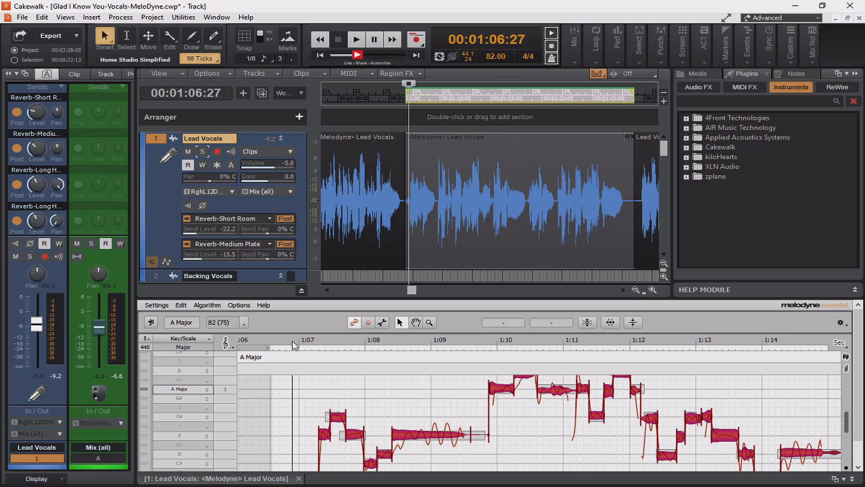
# Play back the Melodyne-edited Lead Vocals clip, and render its Region FX
pyautogui.press('space')
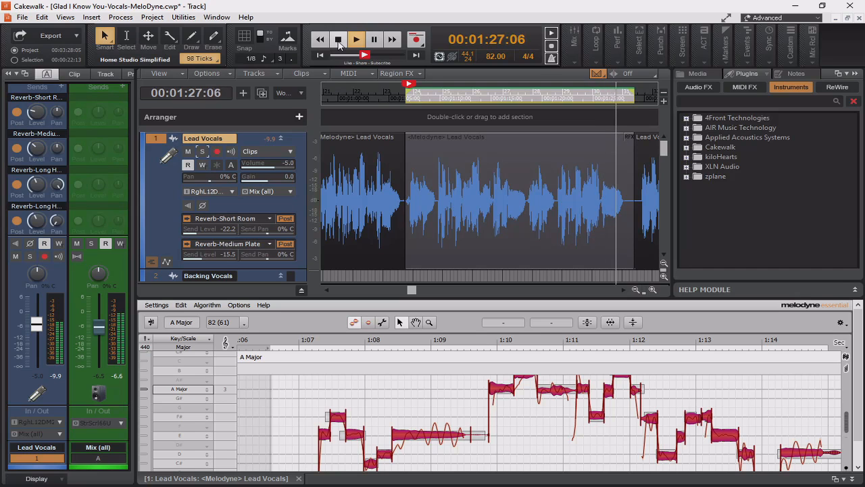
pyautogui.click(339, 42)
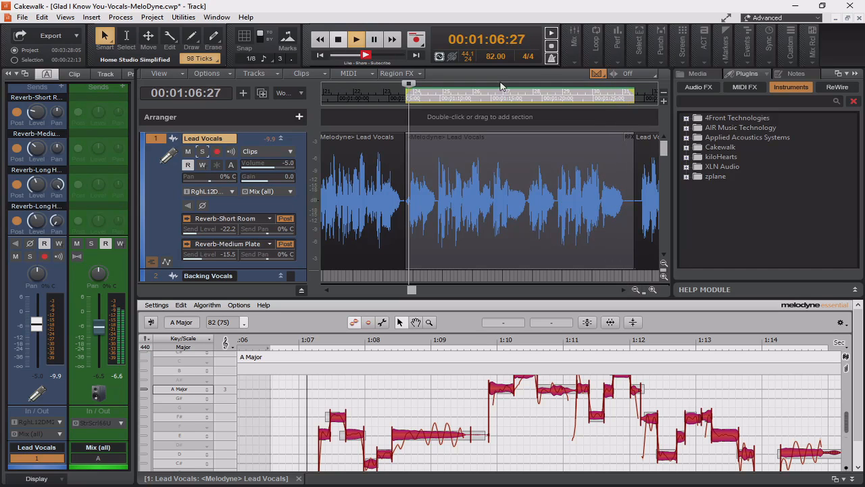
pyautogui.click(629, 140)
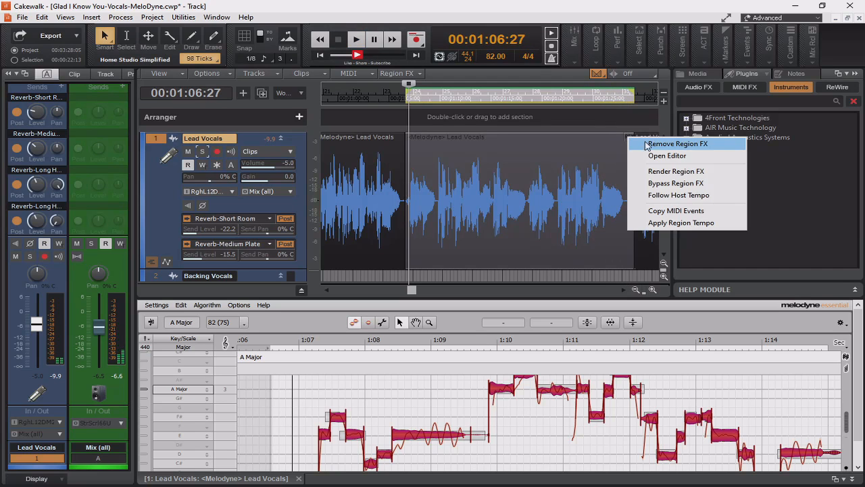
pyautogui.click(668, 173)
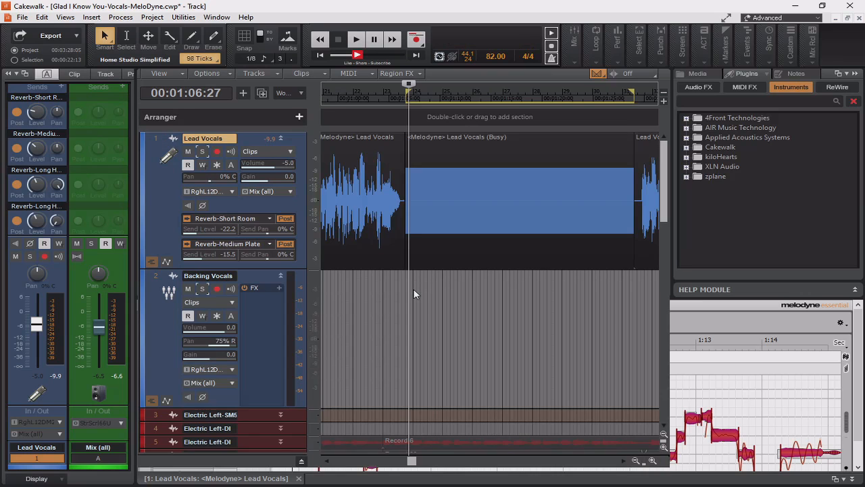
pyautogui.moveTo(412, 460); pyautogui.dragTo(451, 469)
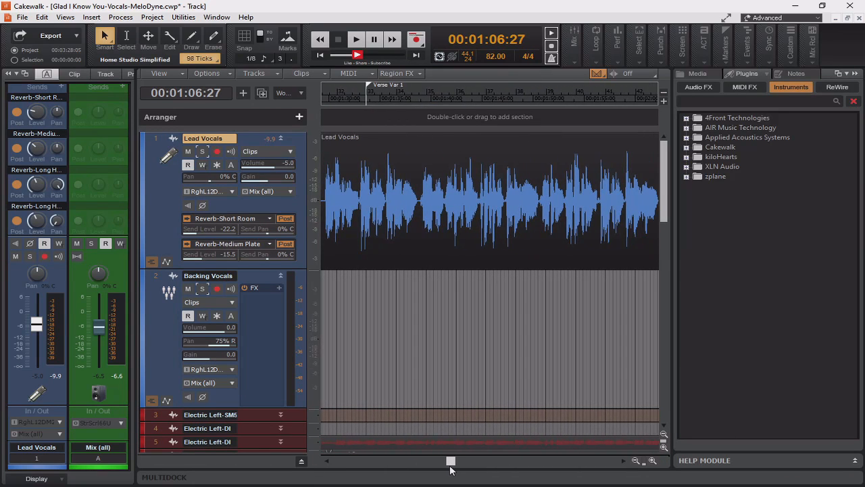
pyautogui.scroll(-5, 482, 365)
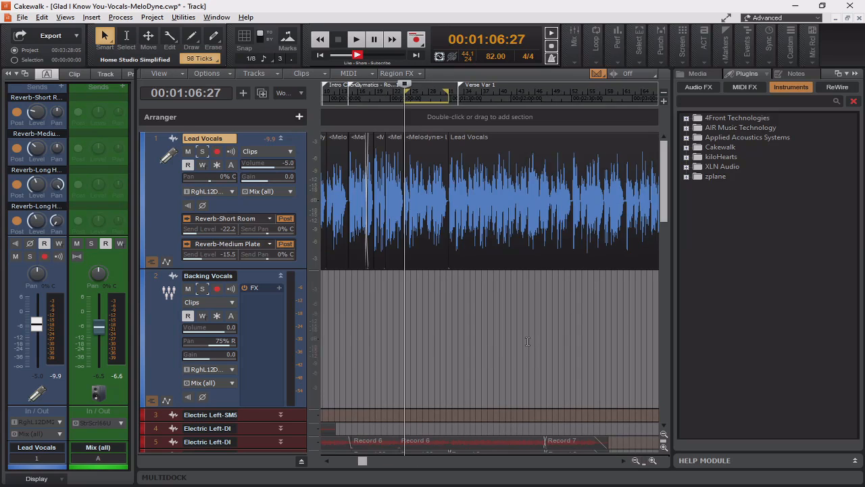
pyautogui.hscroll(2, 528, 342)
pyautogui.hscroll(2, 588, 276)
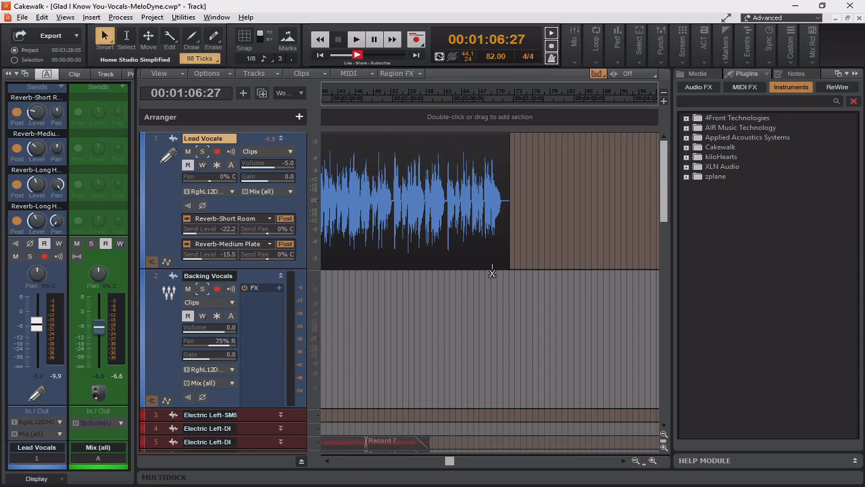
pyautogui.scroll(2, 491, 271)
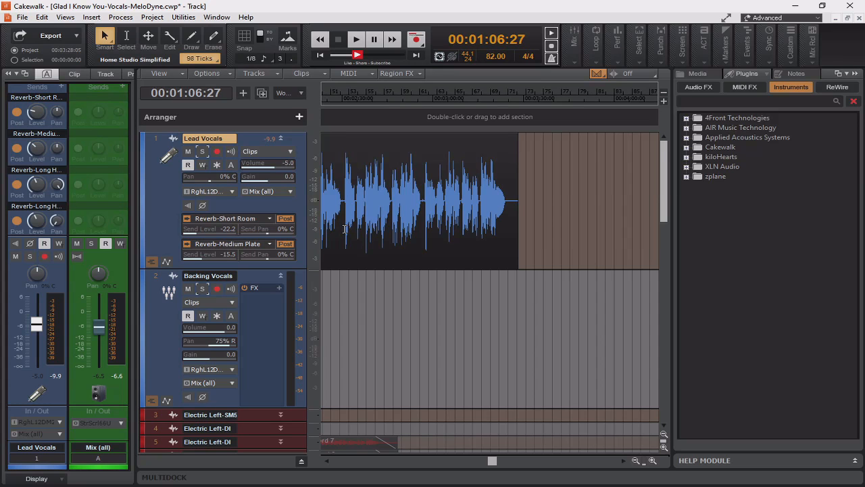
pyautogui.hscroll(-3, 336, 233)
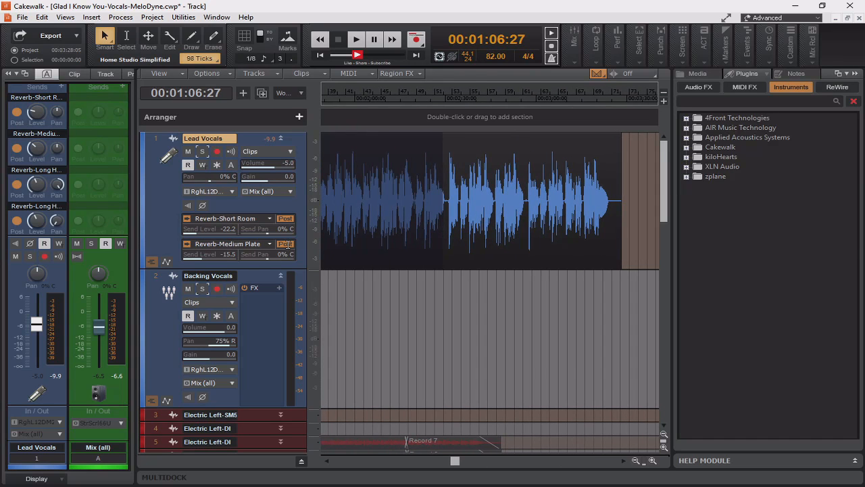
pyautogui.moveTo(287, 245); pyautogui.dragTo(288, 244)
pyautogui.scroll(4, 489, 219)
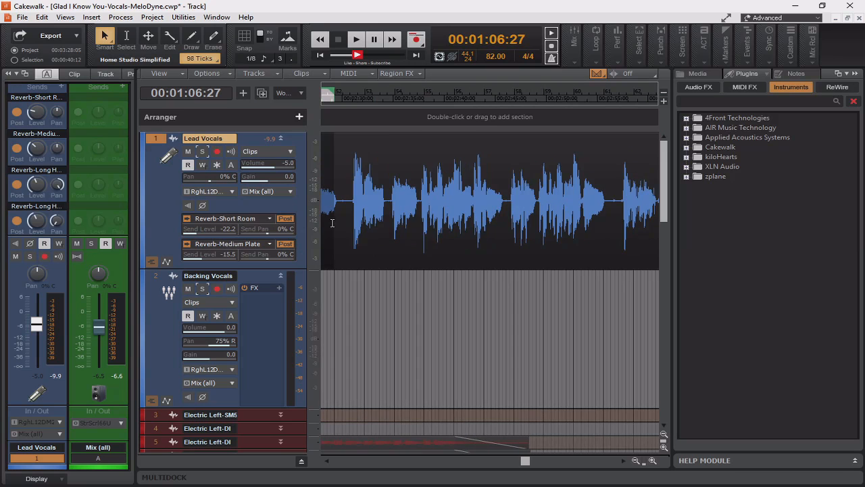
pyautogui.hscroll(-3, 346, 222)
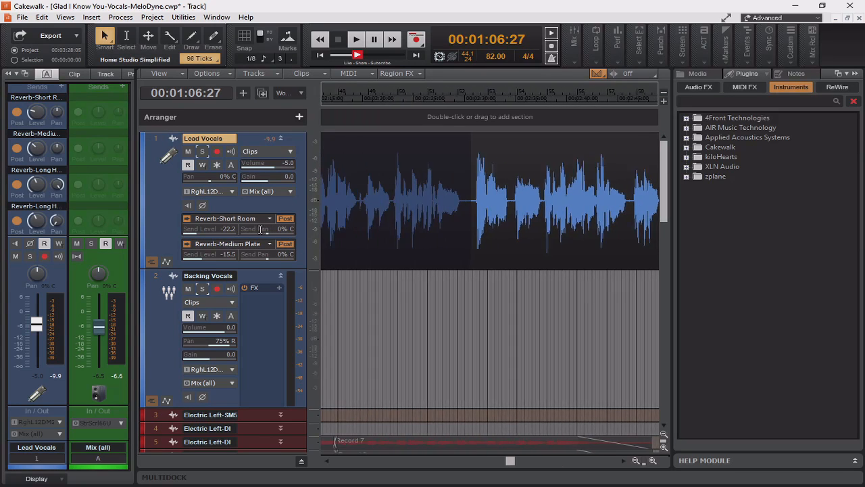
pyautogui.hscroll(-4, 417, 229)
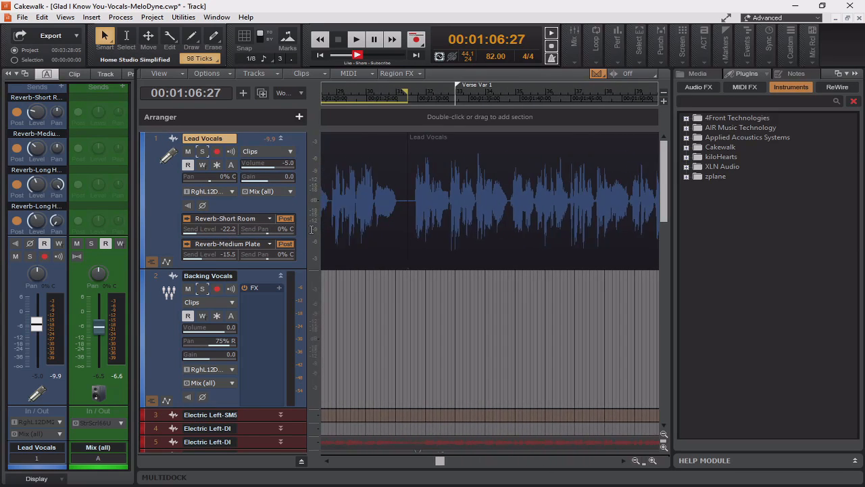
pyautogui.click(417, 229)
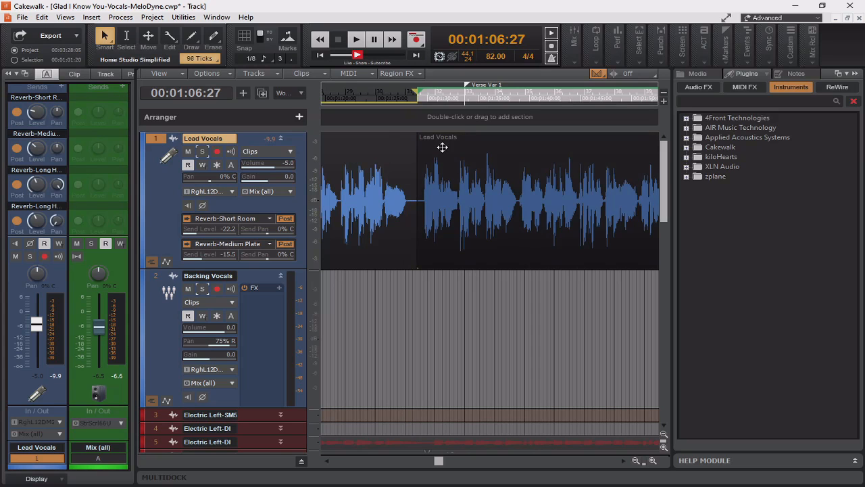
pyautogui.click(420, 81)
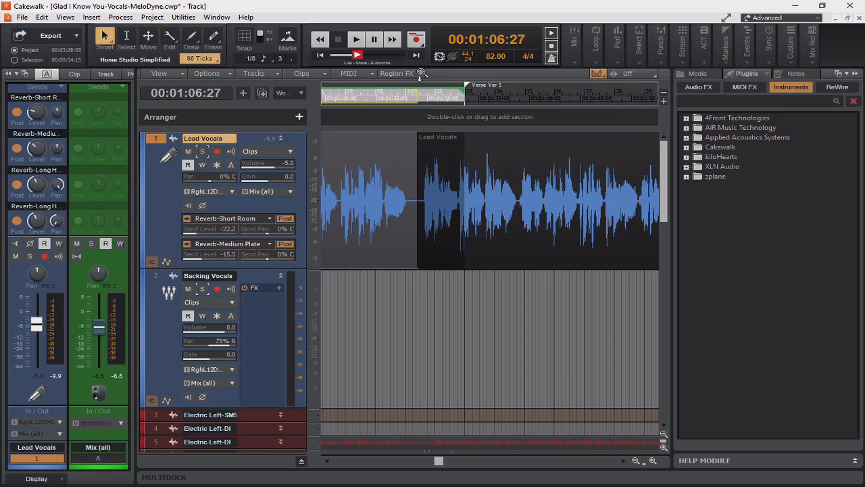
pyautogui.scroll(-4, 547, 288)
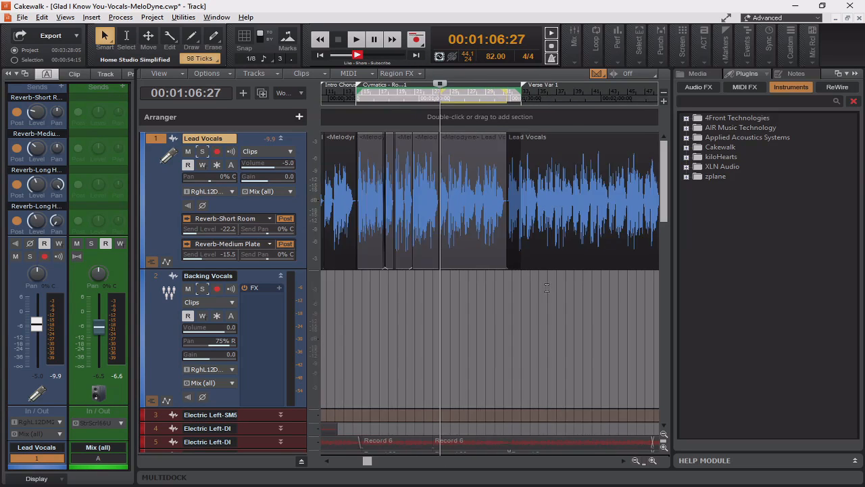
# Select the unprocessed Lead Vocals clip from its start to about 00:02:29:29 and create a Melodyne Region FX on it
pyautogui.moveTo(336, 462); pyautogui.dragTo(417, 463)
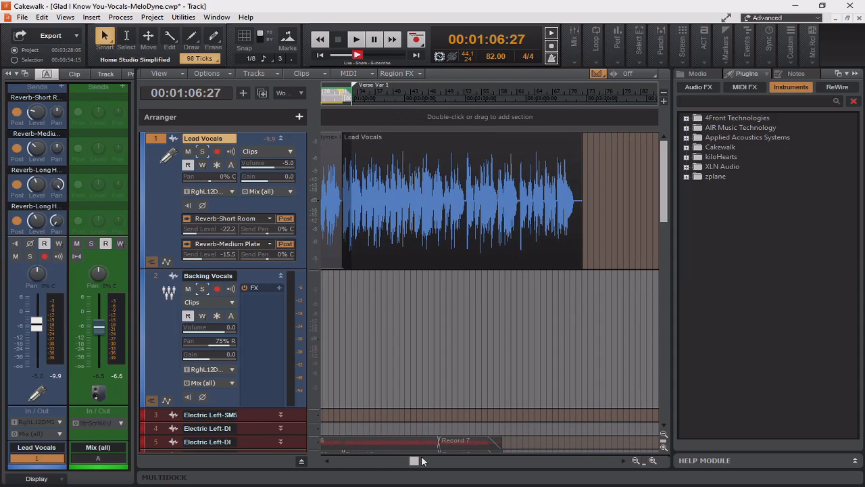
pyautogui.click(465, 91)
pyautogui.scroll(3, 460, 229)
pyautogui.moveTo(462, 230)
pyautogui.mouseDown()
pyautogui.moveTo(277, 228)
pyautogui.moveTo(463, 229)
pyautogui.moveTo(445, 229)
pyautogui.mouseUp()
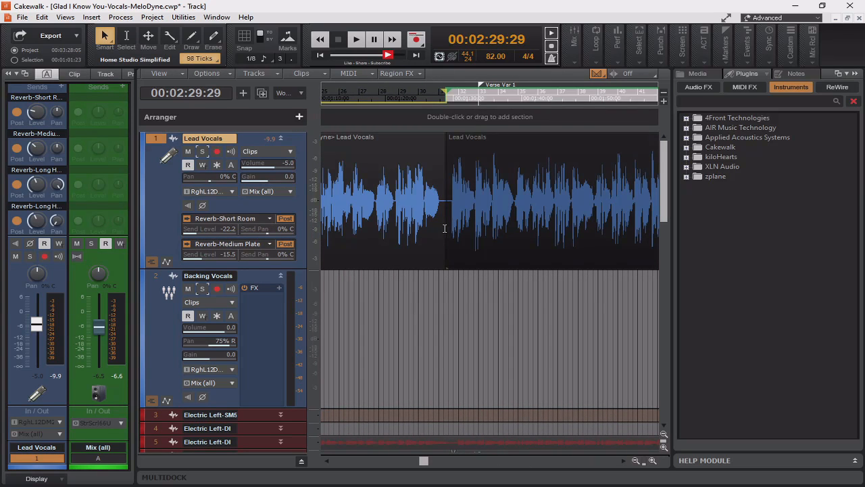
pyautogui.click(420, 73)
pyautogui.moveTo(454, 103)
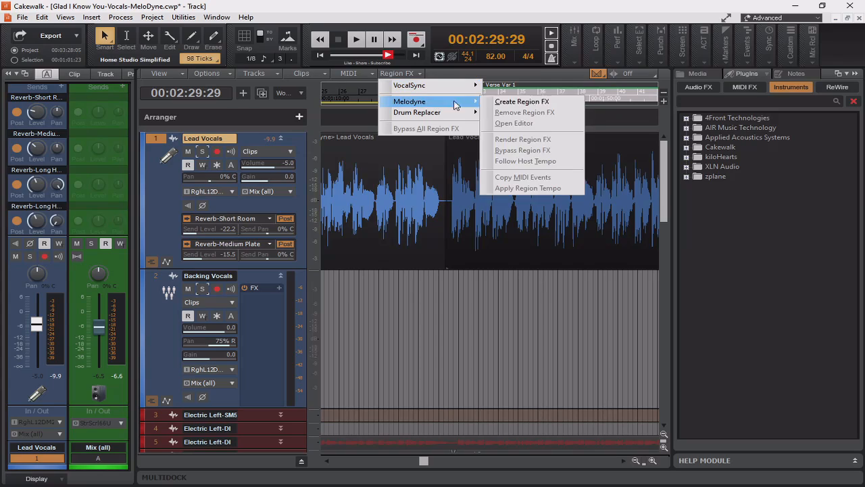
pyautogui.click(504, 103)
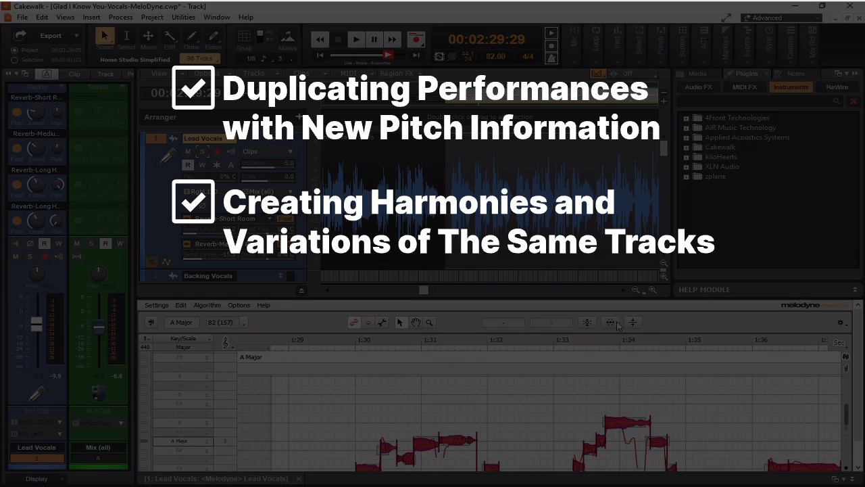
# Correct the pitch center of the new region's notes with Snap to chord scale on, and play it from the region's start
pyautogui.click(587, 323)
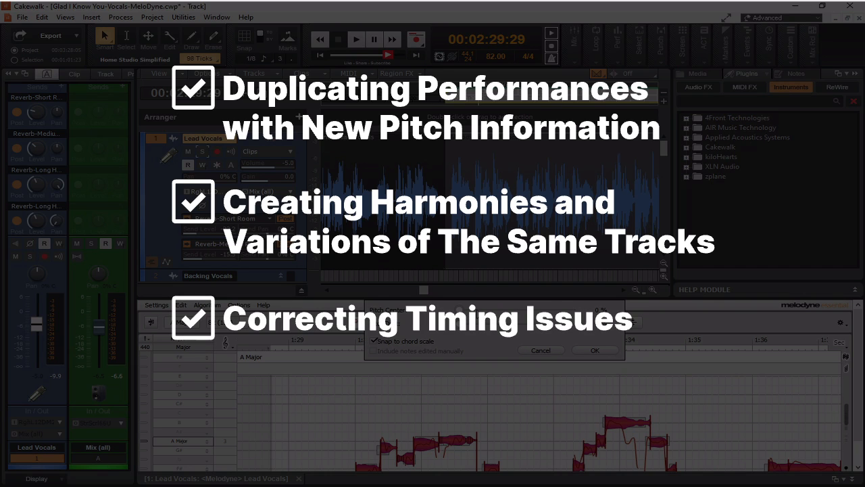
pyautogui.moveTo(488, 310); pyautogui.dragTo(531, 310)
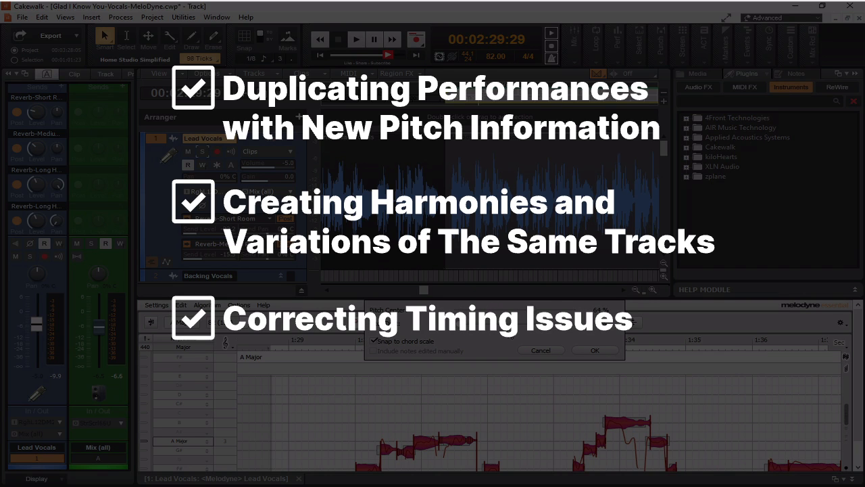
pyautogui.click(587, 351)
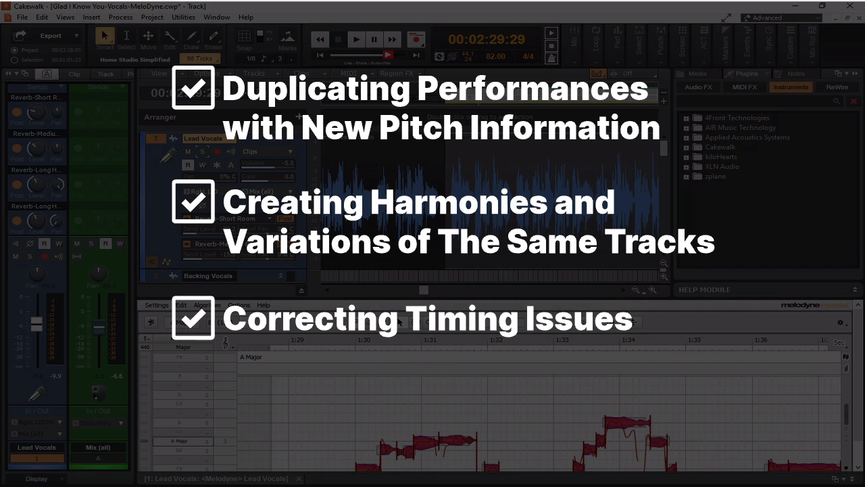
pyautogui.click(450, 102)
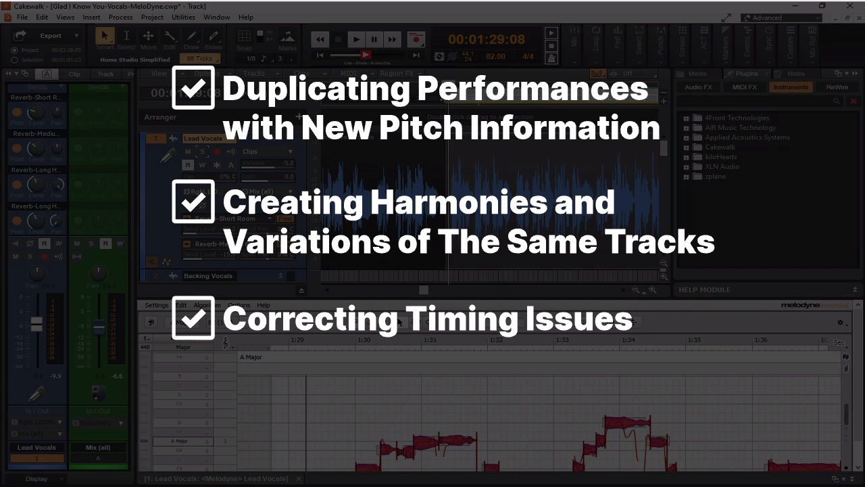
pyautogui.press('space')
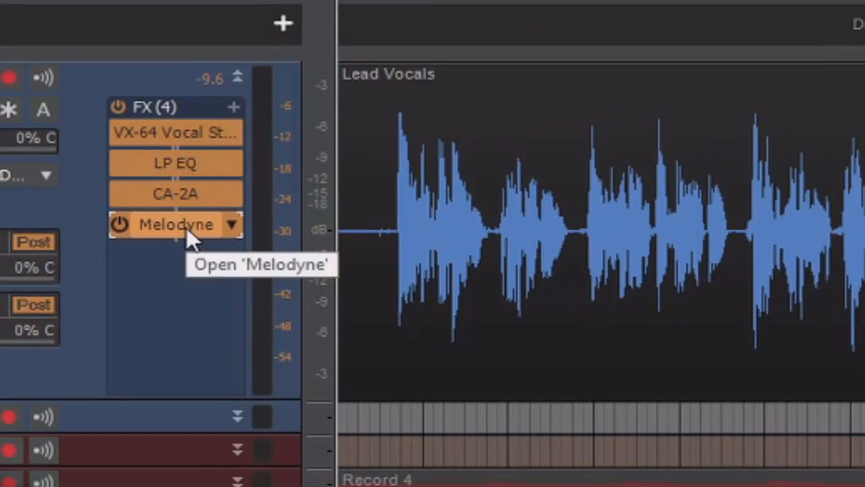
# Open the Melodyne plug-in from the Lead Vocals effects rack and close its window again
pyautogui.doubleClick(186, 227)
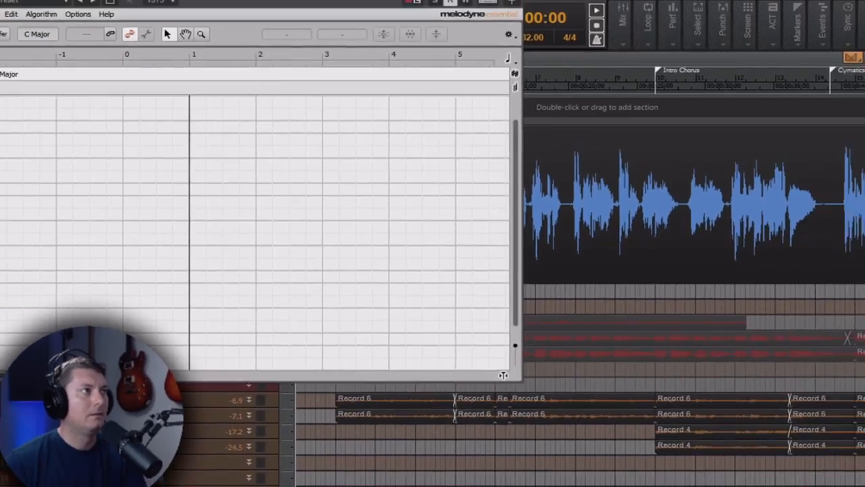
pyautogui.click(480, 7)
# Select about the first 12 seconds of singing on the Lead Vocals clip and create a Melodyne Region FX on it
pyautogui.moveTo(309, 226)
pyautogui.mouseDown()
pyautogui.moveTo(365, 215)
pyautogui.moveTo(456, 216)
pyautogui.mouseUp()
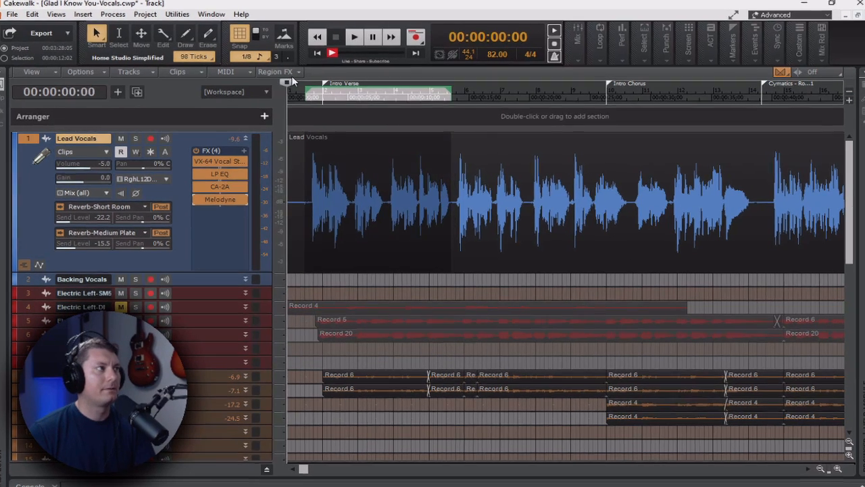
pyautogui.click(283, 73)
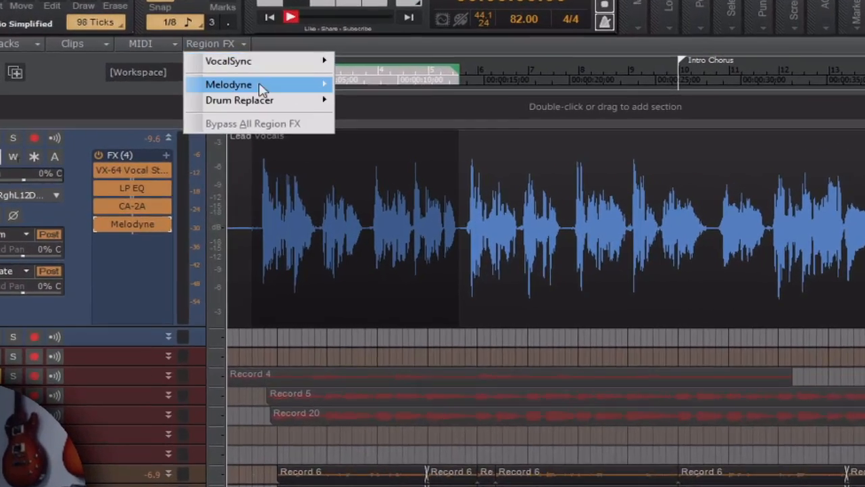
pyautogui.moveTo(263, 86)
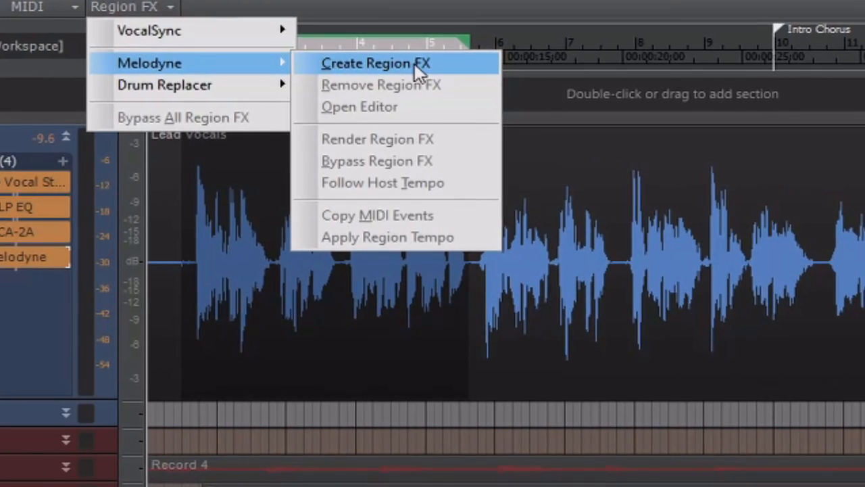
pyautogui.click(414, 85)
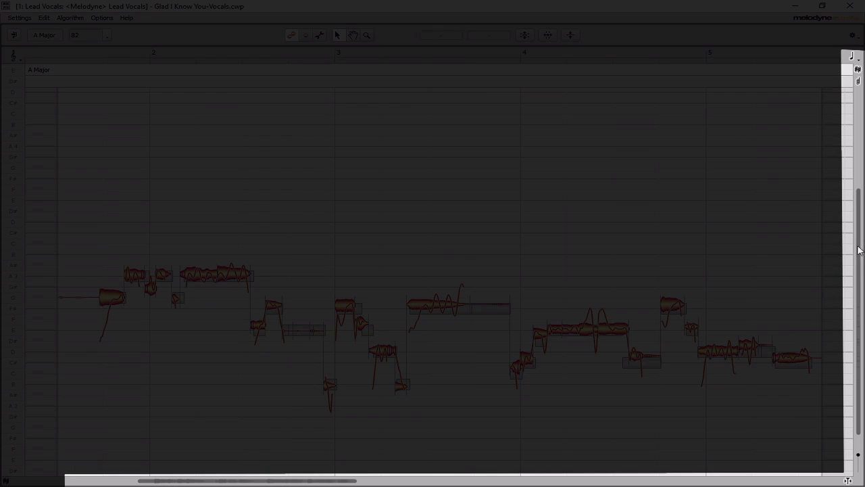
# Examine the detected notes and pitch curves of the lead vocal phrase in the Melodyne editor at different zoom levels
pyautogui.moveTo(859, 251); pyautogui.dragTo(855, 294)
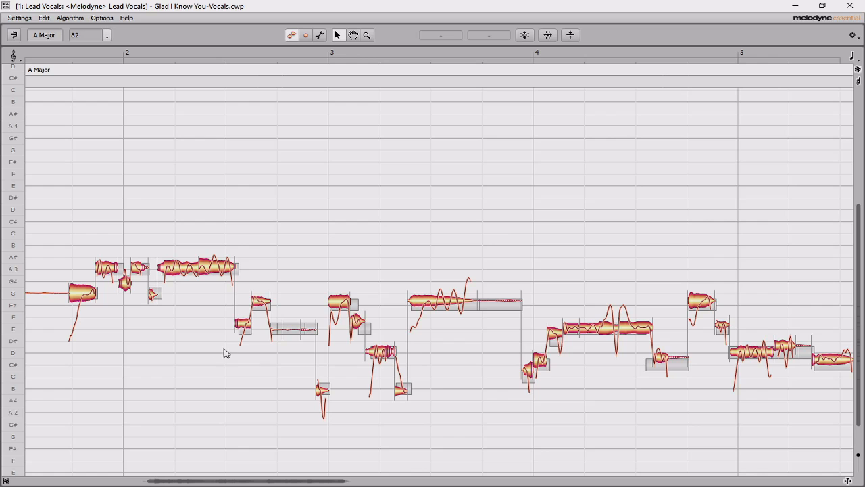
pyautogui.scroll(5, 266, 341)
pyautogui.scroll(4, 274, 343)
pyautogui.scroll(-5, 274, 341)
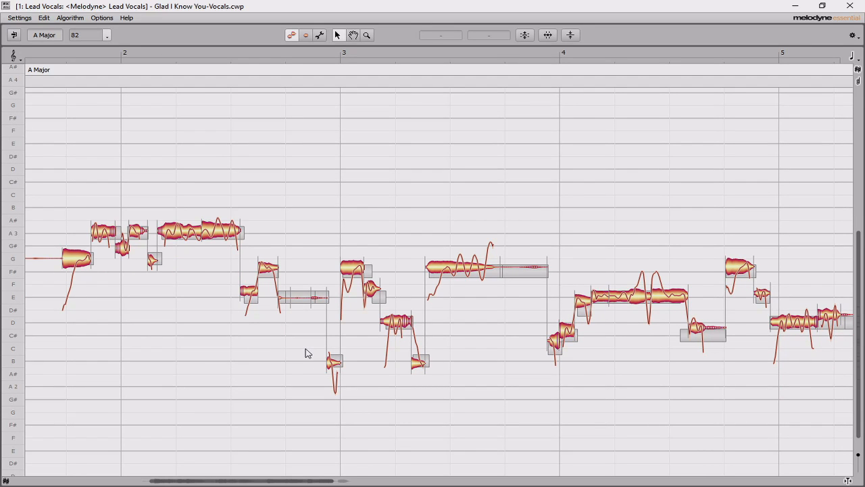
pyautogui.scroll(5, 303, 359)
pyautogui.scroll(-5, 304, 363)
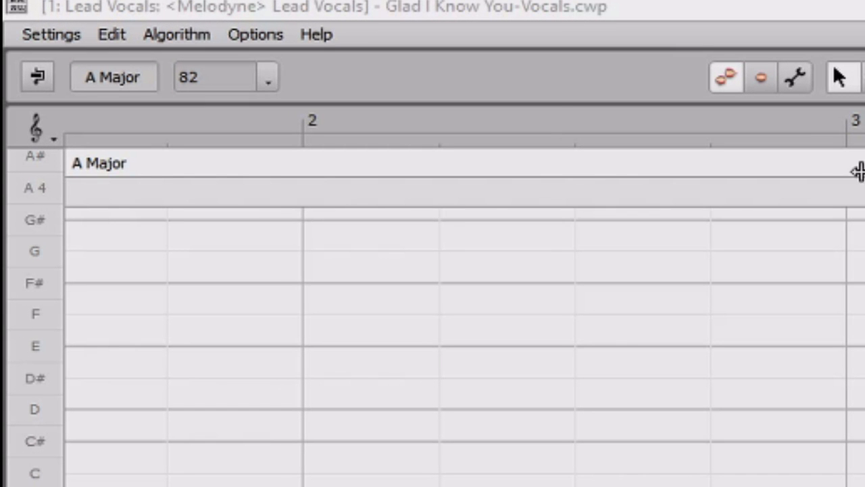
# Look over Melodyne's detection algorithm choices, from Universal to Polyphonic Decay
pyautogui.click(204, 33)
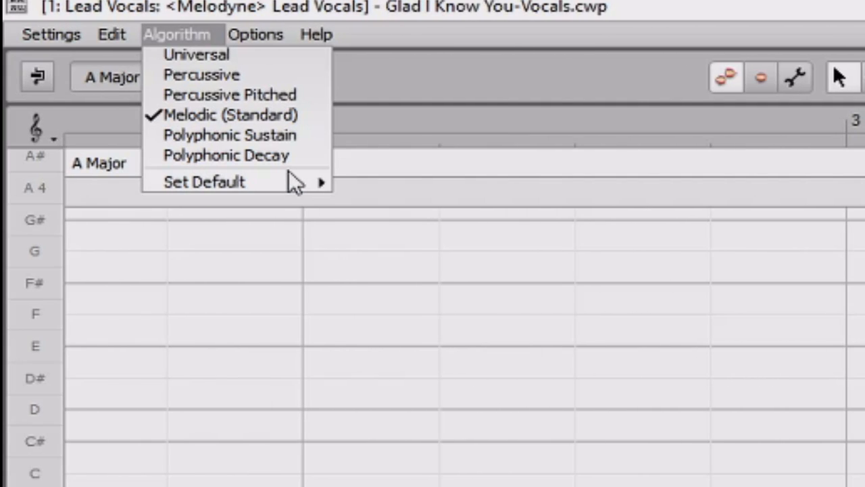
pyautogui.moveTo(289, 174)
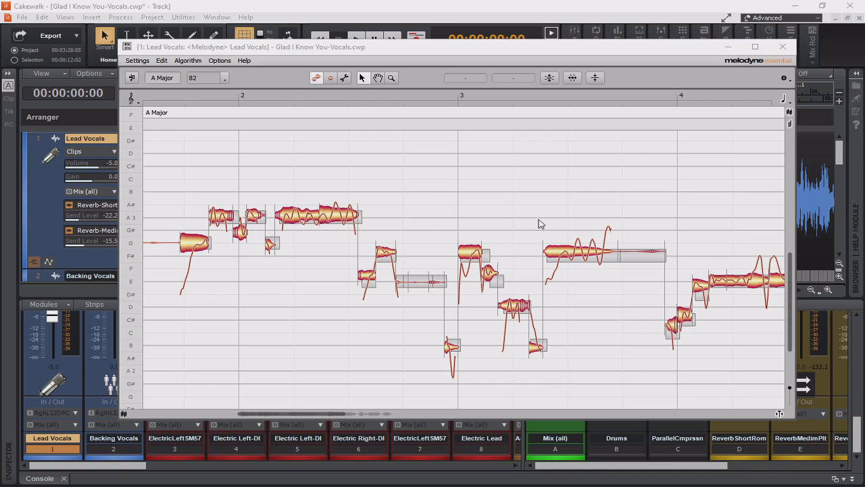
# Shrink the floating Melodyne editor window in both width and height
pyautogui.moveTo(795, 422); pyautogui.dragTo(708, 399)
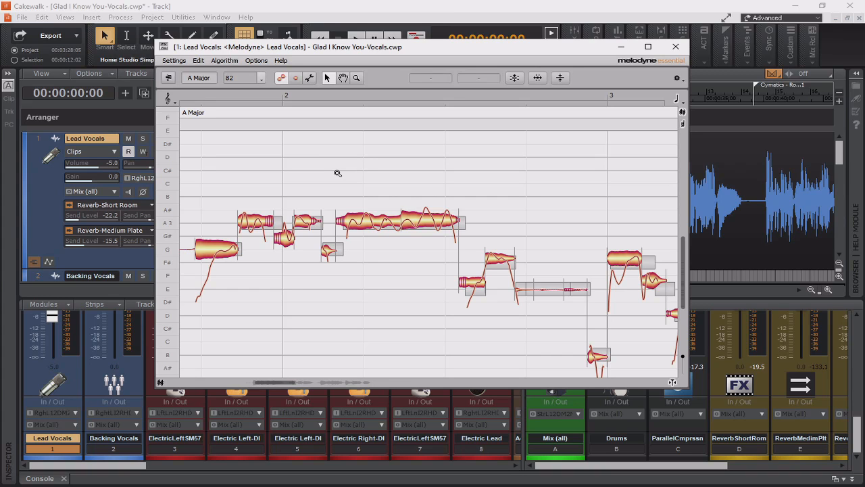
# Examine the lead vocal notes across the pitch range and along the phrase to its end, varying the zoom and note display size
pyautogui.moveTo(336, 206); pyautogui.dragTo(503, 346)
pyautogui.moveTo(310, 206); pyautogui.dragTo(296, 200)
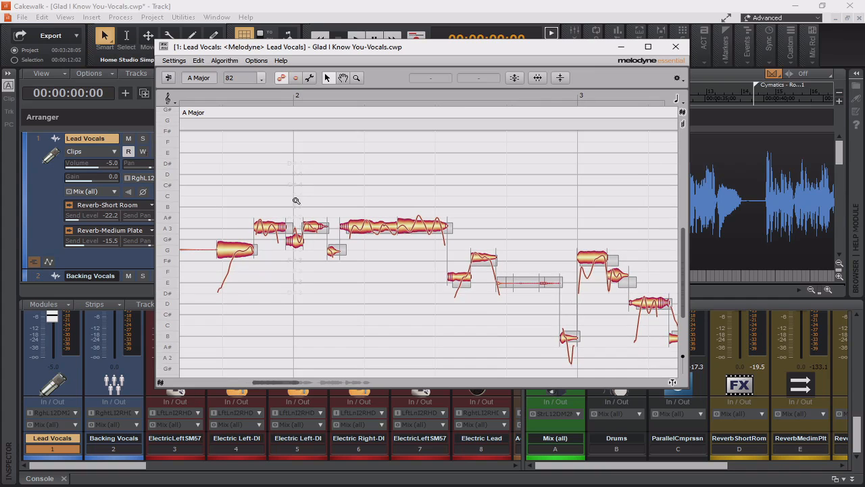
pyautogui.moveTo(573, 312)
pyautogui.mouseDown()
pyautogui.moveTo(469, 300)
pyautogui.moveTo(610, 309)
pyautogui.moveTo(637, 219)
pyautogui.moveTo(629, 292)
pyautogui.moveTo(581, 301)
pyautogui.mouseUp()
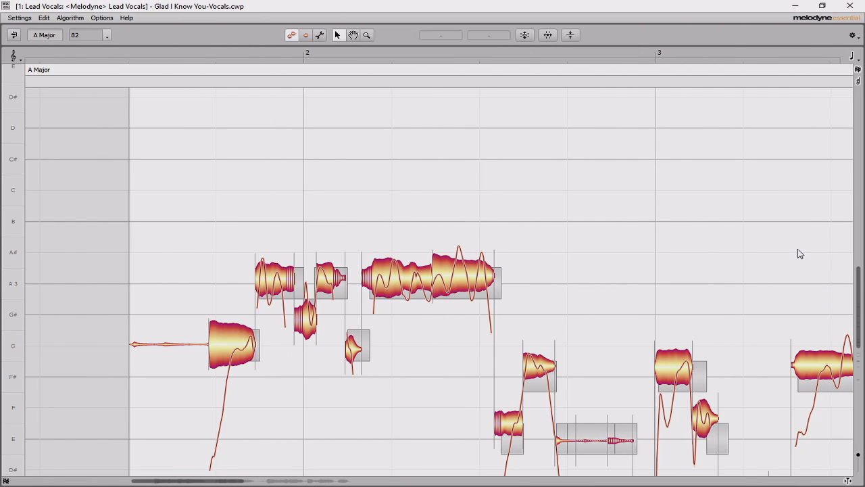
pyautogui.moveTo(860, 311)
pyautogui.mouseDown()
pyautogui.moveTo(862, 262)
pyautogui.moveTo(861, 382)
pyautogui.moveTo(861, 328)
pyautogui.mouseUp()
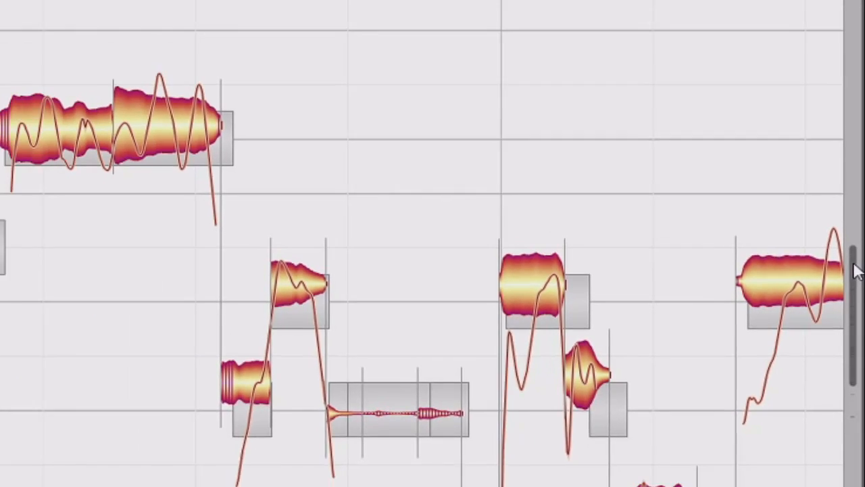
pyautogui.moveTo(843, 202); pyautogui.dragTo(861, 249)
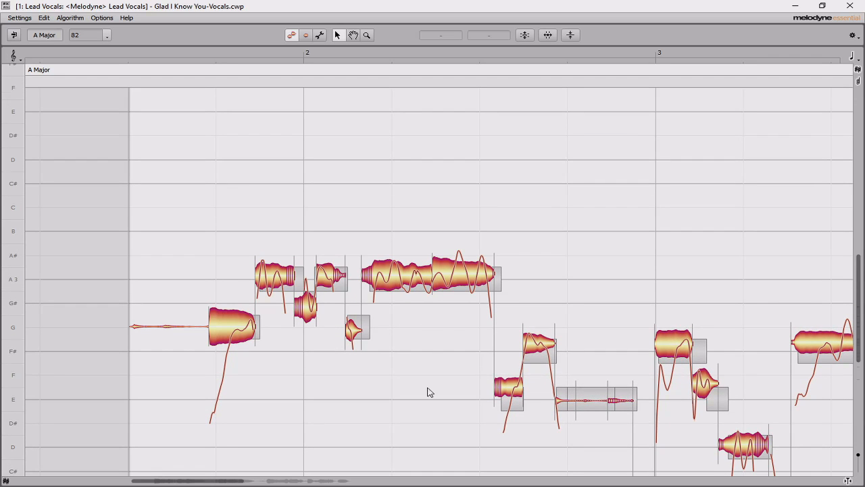
pyautogui.moveTo(263, 480); pyautogui.dragTo(223, 480)
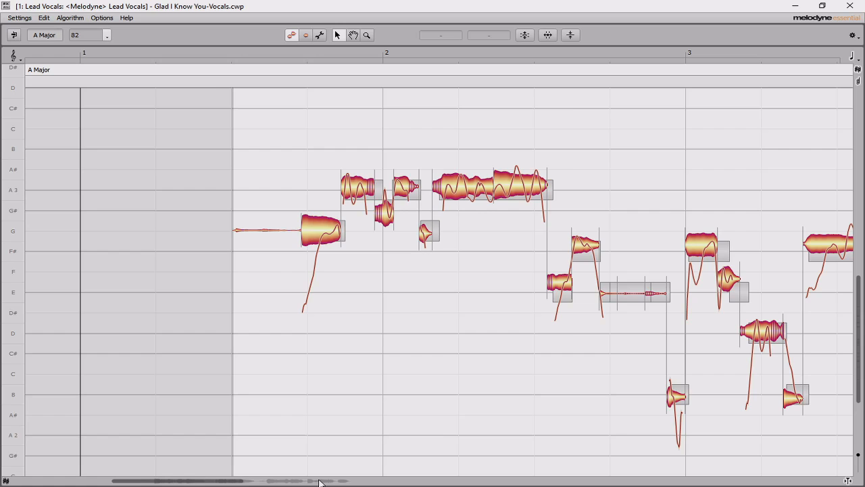
pyautogui.moveTo(321, 482); pyautogui.dragTo(289, 481)
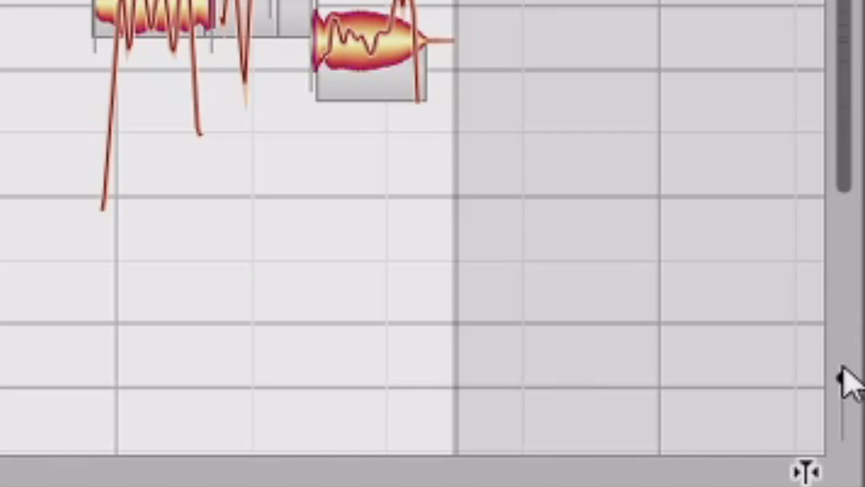
pyautogui.moveTo(843, 379)
pyautogui.mouseDown()
pyautogui.moveTo(850, 462)
pyautogui.moveTo(844, 377)
pyautogui.mouseUp()
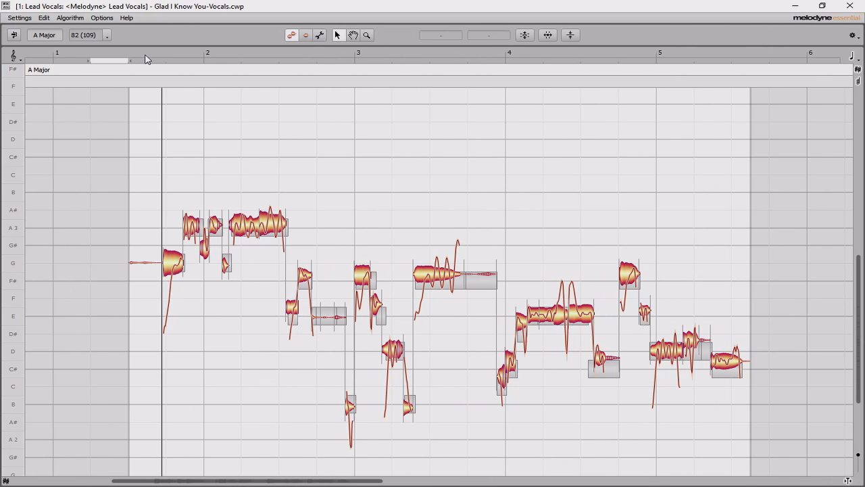
# Locate the playhead at several points along the vocal phrase, ending just before the first full note
pyautogui.click(258, 60)
pyautogui.click(423, 58)
pyautogui.click(543, 53)
pyautogui.click(261, 54)
pyautogui.click(158, 59)
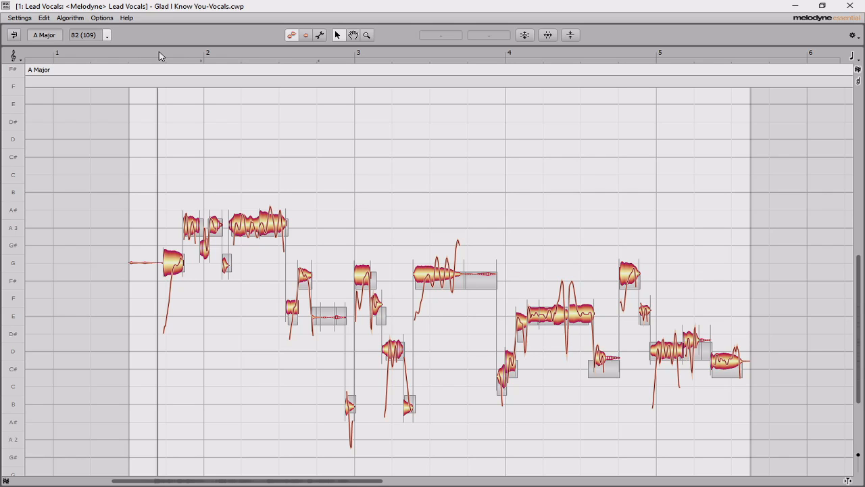
# Play the vocal phrase from just before the first full note and stop playback
pyautogui.click(160, 56)
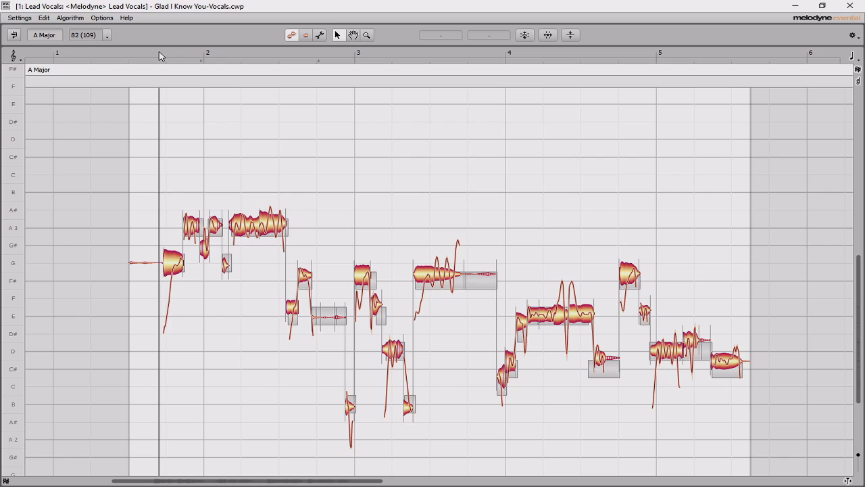
pyautogui.press('space')
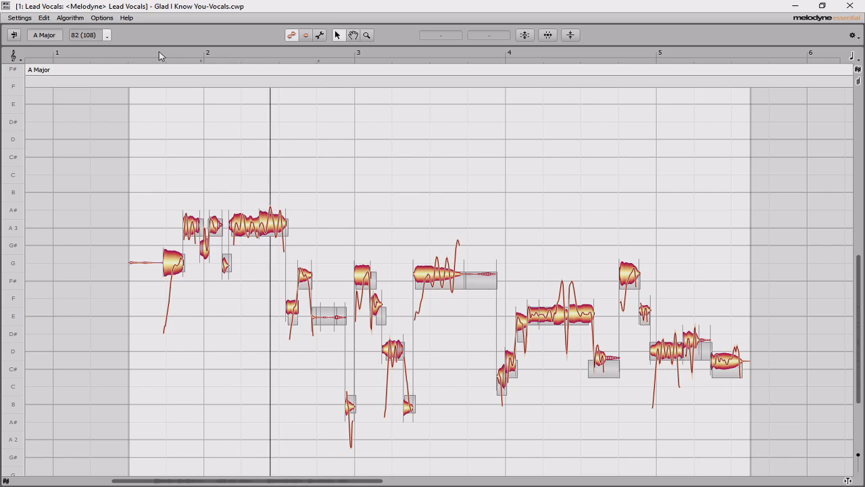
pyautogui.press('space')
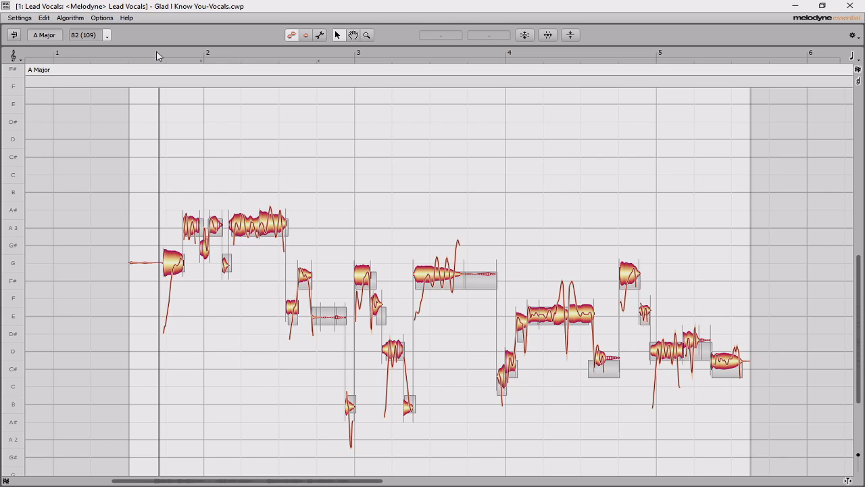
# Place the playhead at the second full note and step forward through the notes to the faint E3 note before measure 3
pyautogui.click(188, 56)
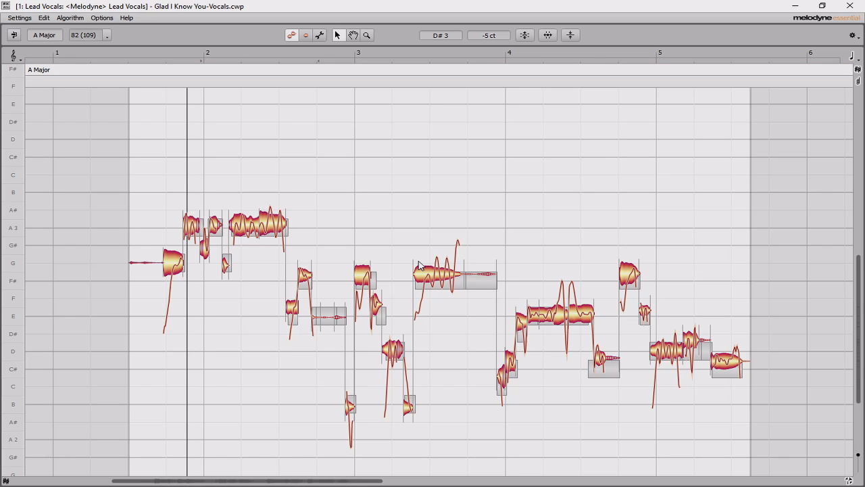
pyautogui.press('Right')
pyautogui.press('Right')
pyautogui.press('Right')
pyautogui.press('Right')
pyautogui.press('Right')
pyautogui.press('Right')
pyautogui.press('Right')
pyautogui.press('Right')
pyautogui.press('Right')
pyautogui.press('Right')
pyautogui.press('Right')
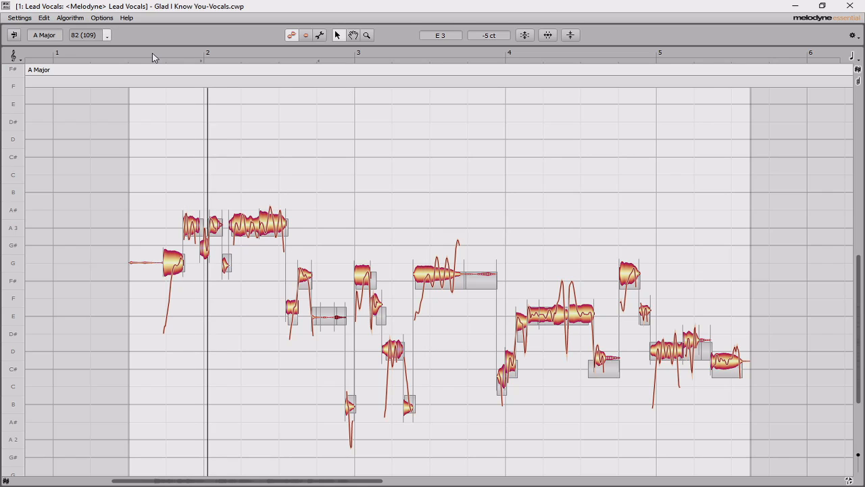
# Define a playback cycle range from measure 2 to measure 3
pyautogui.click(153, 58)
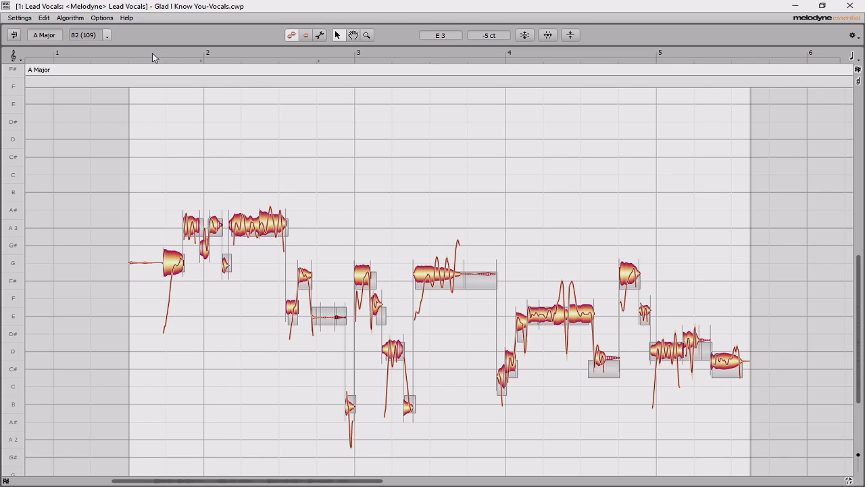
pyautogui.moveTo(153, 57); pyautogui.dragTo(285, 69)
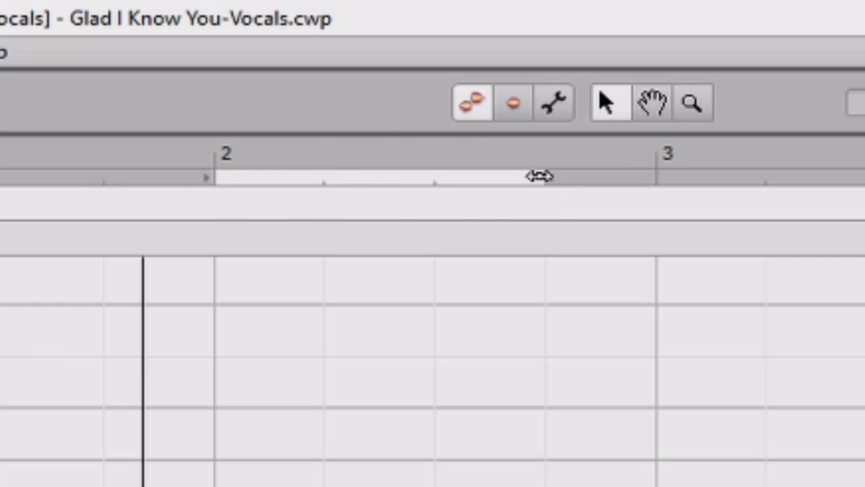
pyautogui.moveTo(540, 176)
pyautogui.mouseDown()
pyautogui.moveTo(864, 175)
pyautogui.moveTo(527, 180)
pyautogui.moveTo(425, 201)
pyautogui.moveTo(630, 199)
pyautogui.mouseUp()
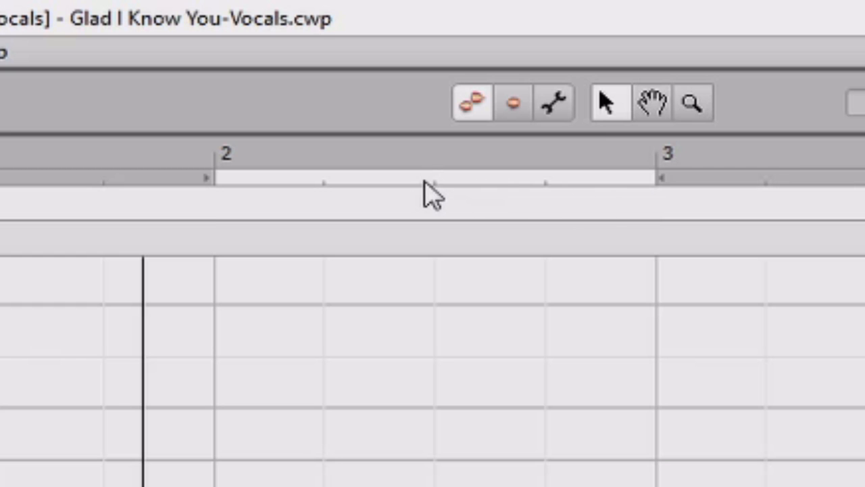
pyautogui.moveTo(435, 190)
pyautogui.mouseDown()
pyautogui.moveTo(864, 192)
pyautogui.moveTo(412, 209)
pyautogui.moveTo(850, 209)
pyautogui.moveTo(435, 188)
pyautogui.mouseUp()
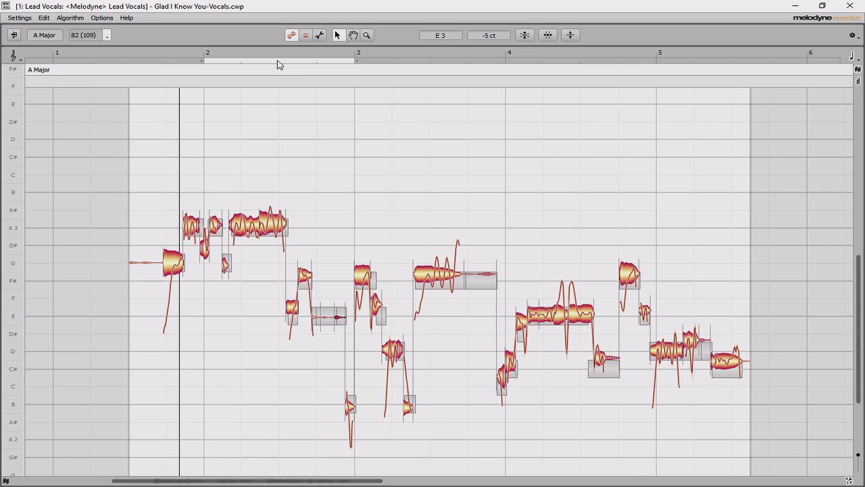
# Extend and shorten the cycle range with its boundaries, including the first half of measure 2, and return the playhead to the range's start
pyautogui.moveTo(278, 64)
pyautogui.mouseDown()
pyautogui.moveTo(321, 68)
pyautogui.moveTo(253, 67)
pyautogui.moveTo(531, 63)
pyautogui.moveTo(266, 64)
pyautogui.mouseUp()
pyautogui.keyDown('shift'); pyautogui.click(449, 63); pyautogui.keyUp('shift')
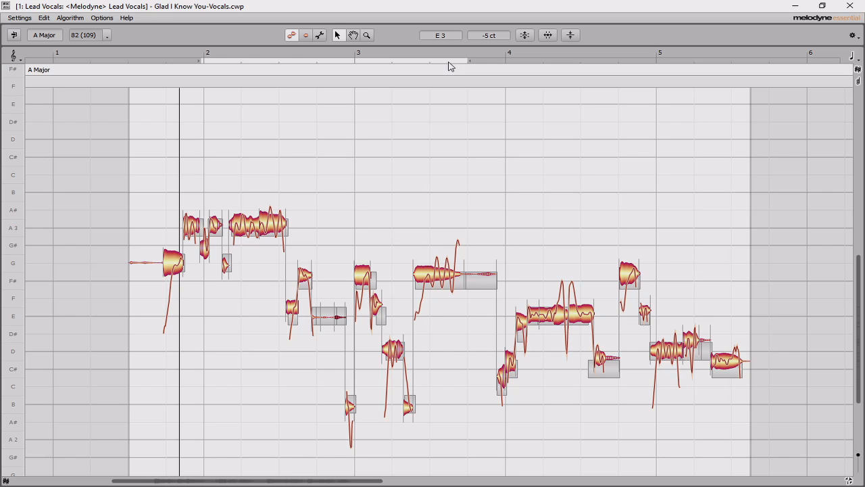
pyautogui.keyDown('shift'); pyautogui.click(574, 66); pyautogui.keyUp('shift')
pyautogui.keyDown('shift'); pyautogui.click(379, 66); pyautogui.keyUp('shift')
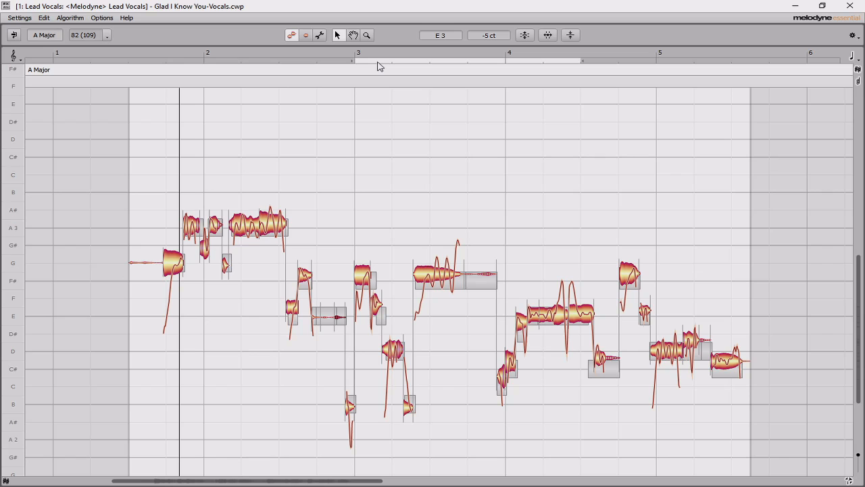
pyautogui.keyDown('shift'); pyautogui.click(266, 66); pyautogui.keyUp('shift')
pyautogui.keyDown('shift'); pyautogui.click(230, 63); pyautogui.keyUp('shift')
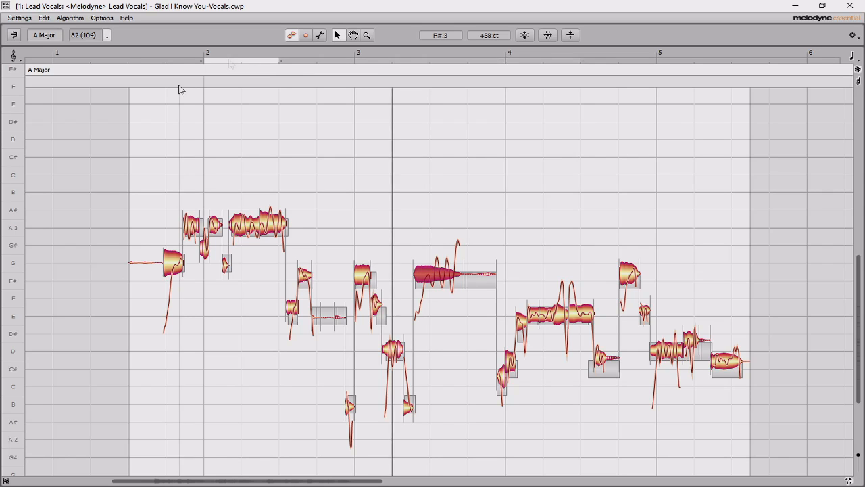
pyautogui.press('w')
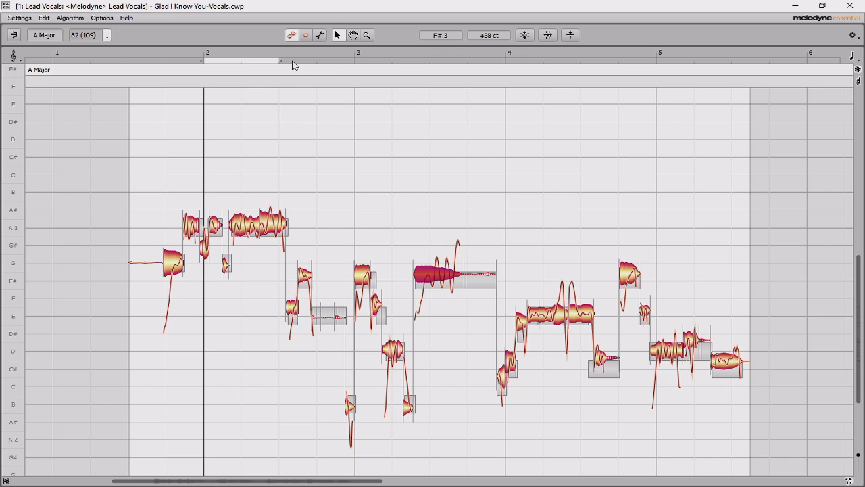
pyautogui.moveTo(292, 65); pyautogui.dragTo(229, 68)
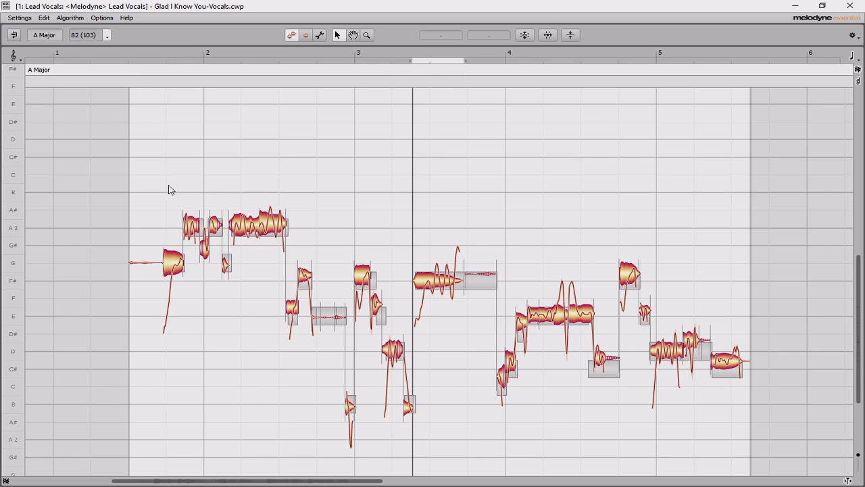
# Try selecting single notes, the run from the long A3 note to the long F#3 note, and a rectangle enclosing the phrase
pyautogui.click(174, 264)
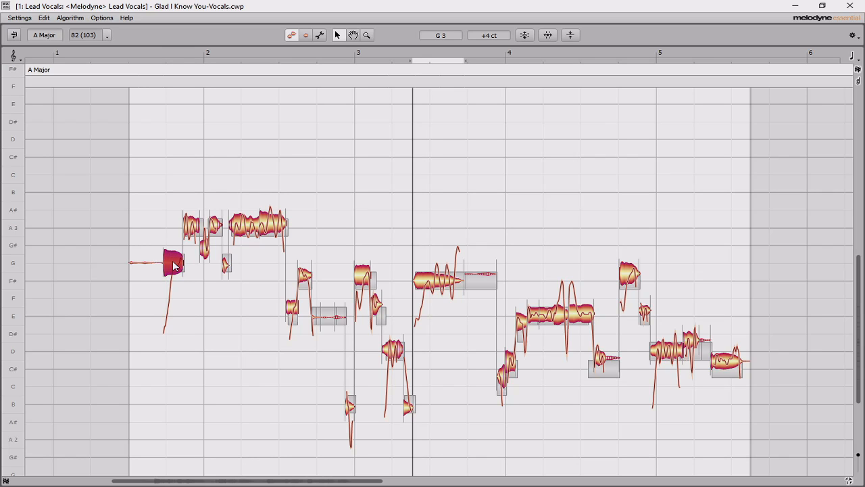
pyautogui.click(271, 217)
pyautogui.click(250, 225)
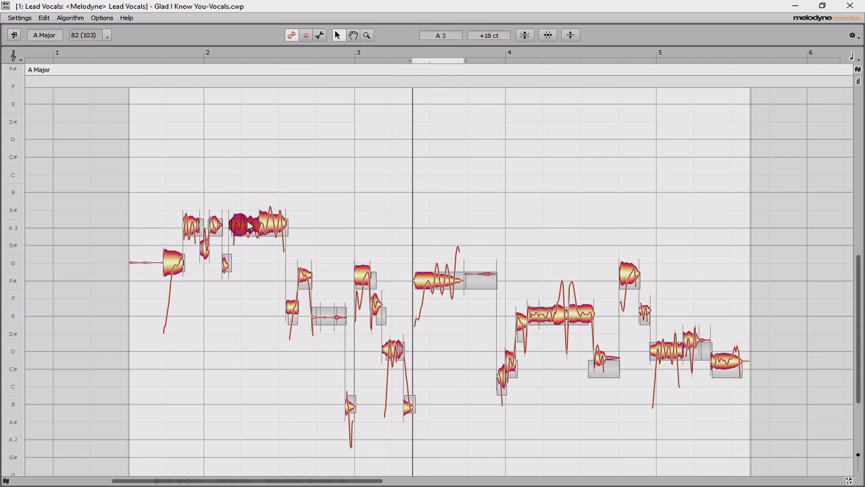
pyautogui.keyDown('shift'); pyautogui.click(430, 284); pyautogui.keyUp('shift')
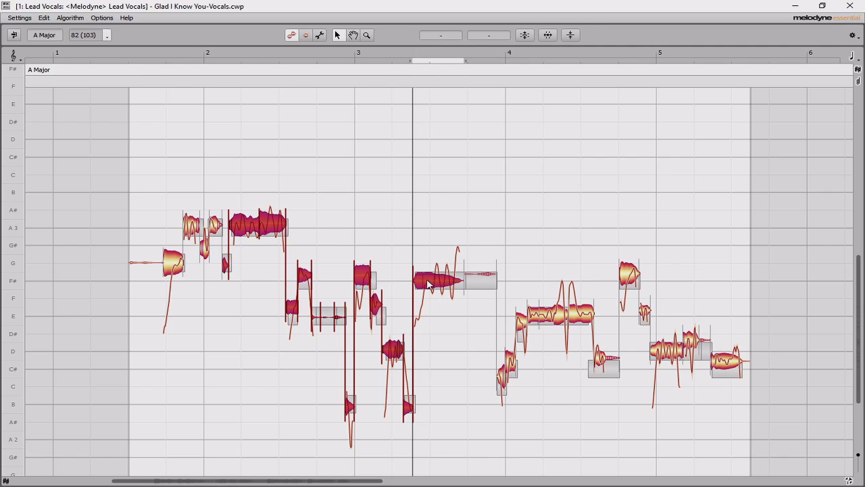
pyautogui.moveTo(742, 128); pyautogui.dragTo(140, 426)
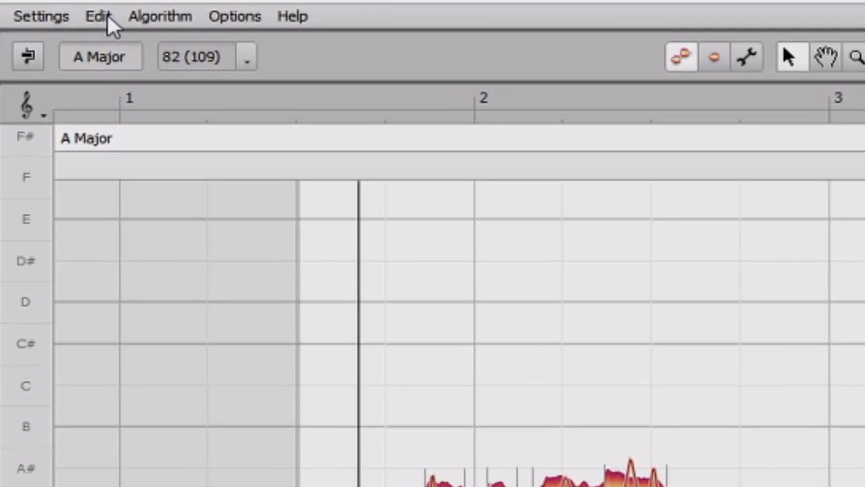
# Select all notes in the vocal region and bring up the special selection options
pyautogui.click(102, 16)
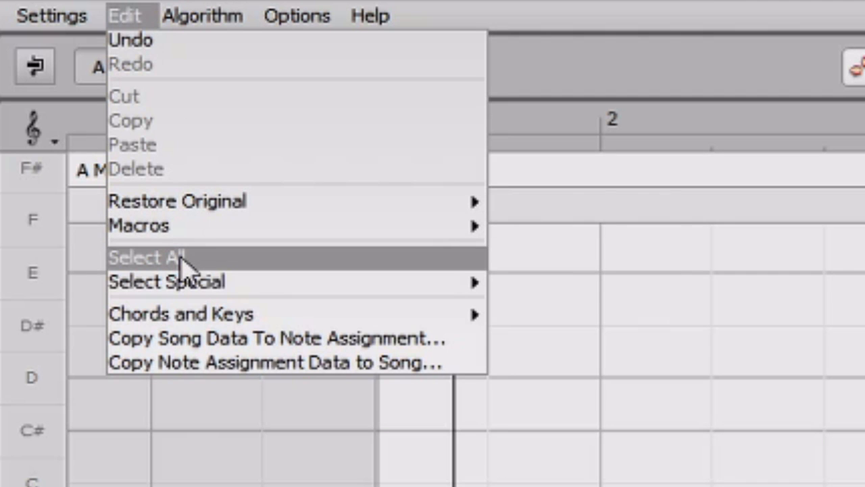
pyautogui.click(181, 258)
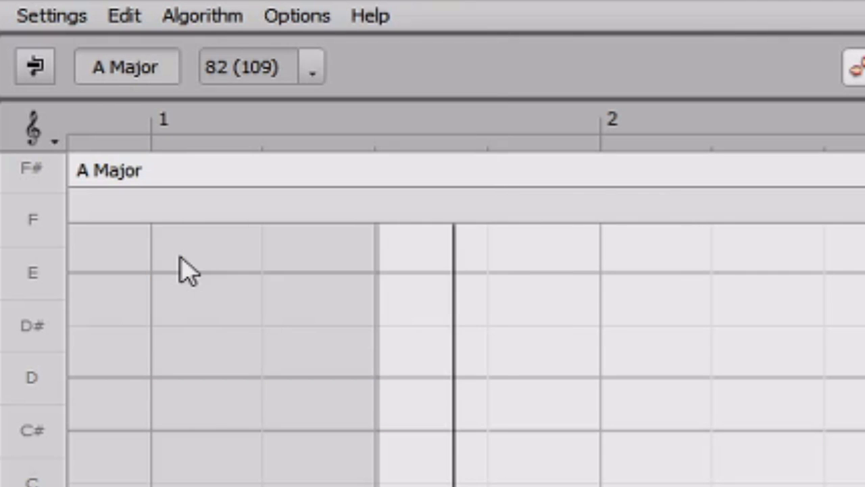
pyautogui.click(126, 18)
pyautogui.click(158, 193)
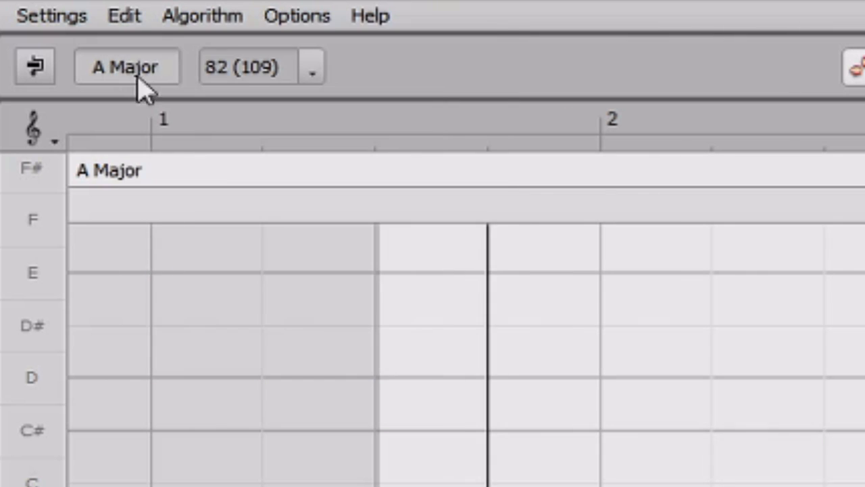
pyautogui.click(125, 16)
pyautogui.moveTo(127, 289)
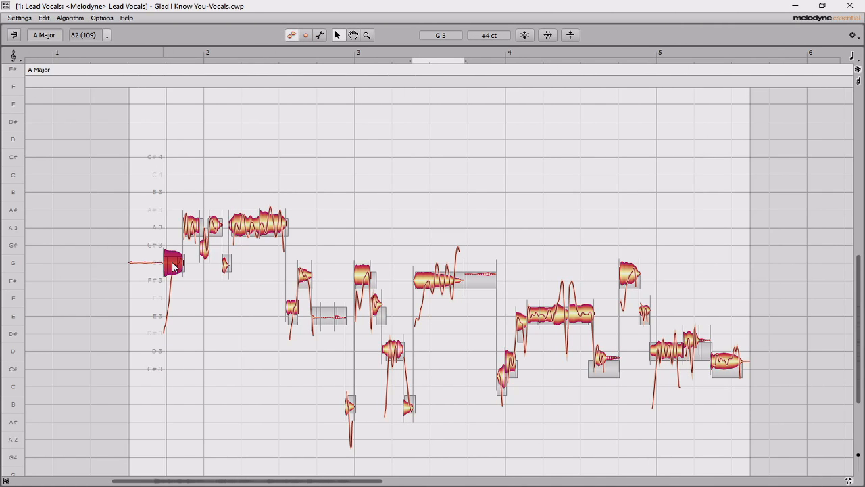
# Activate the Hand tool from the first full note's context options, and switch to the Zoom tool the same way
pyautogui.rightClick(169, 263)
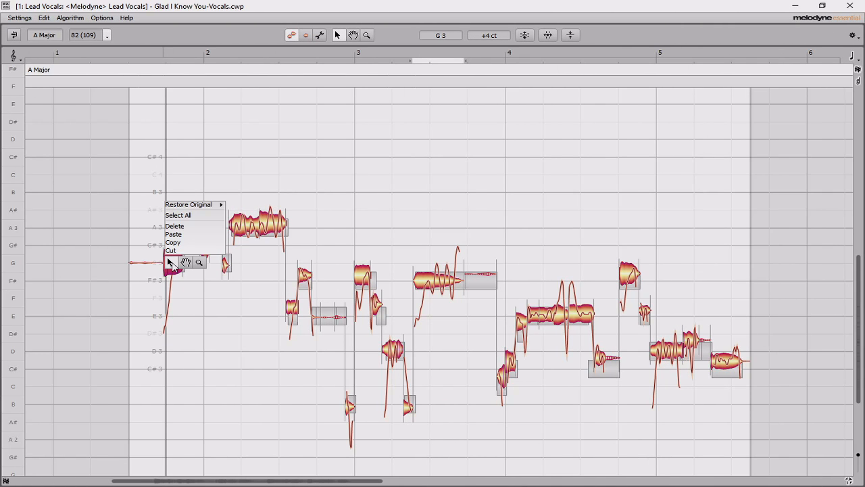
pyautogui.click(185, 262)
pyautogui.rightClick(173, 265)
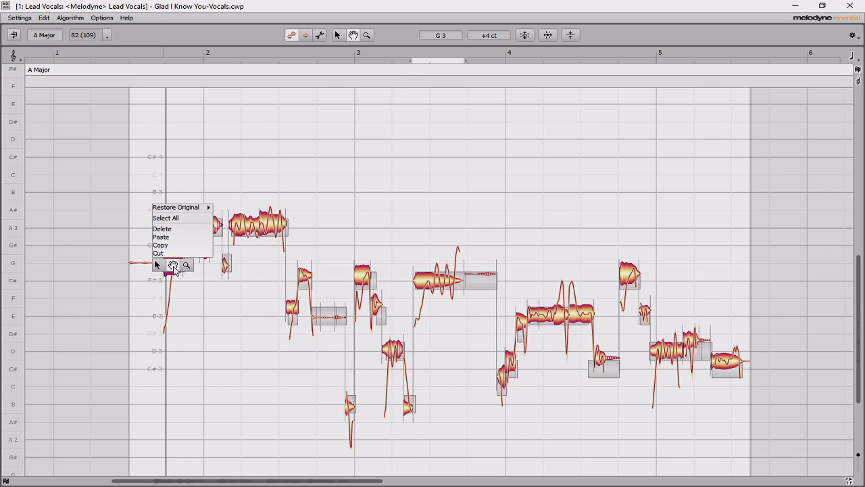
pyautogui.click(186, 265)
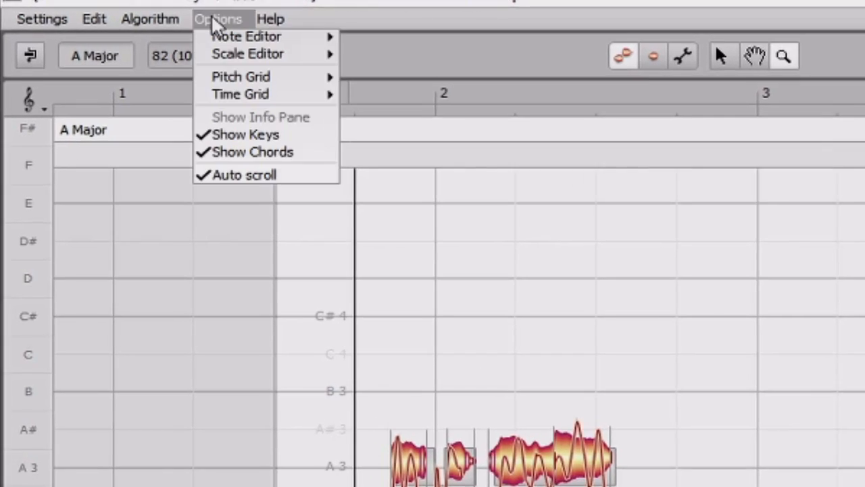
# Set the editor's time grid to Seconds
pyautogui.click(99, 19)
pyautogui.moveTo(282, 108)
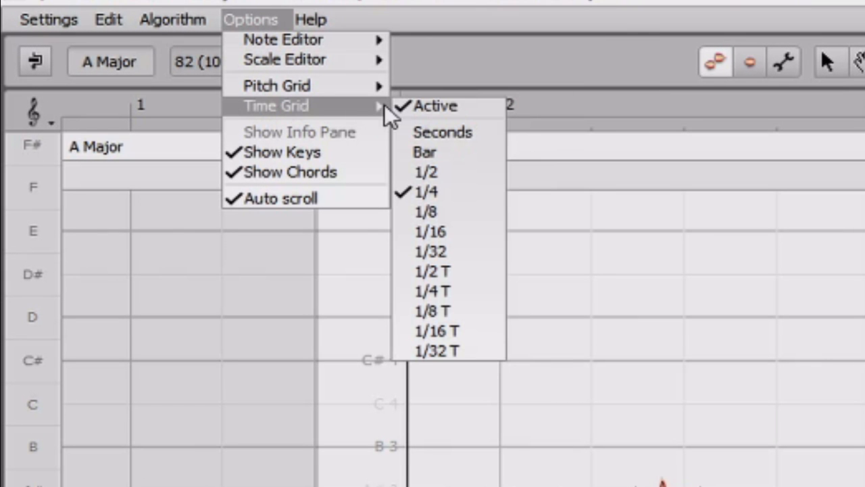
pyautogui.click(455, 136)
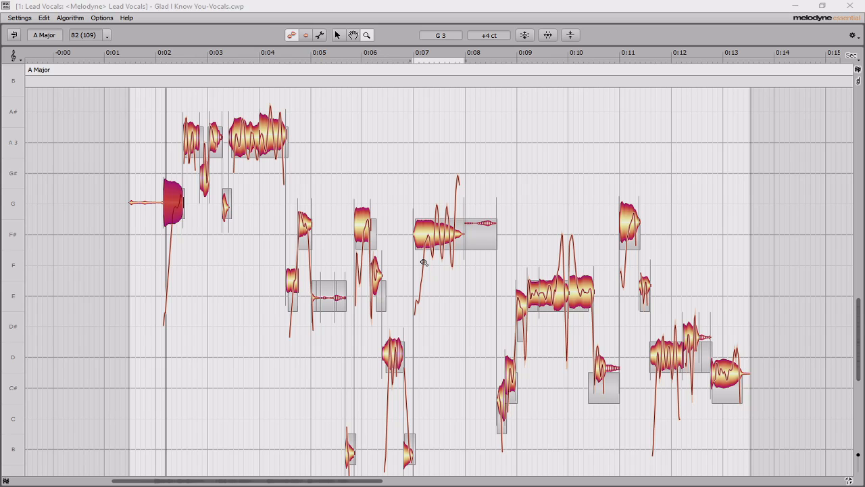
# Review the pitch grid's snap and label options, and display the key/scale and reference pitch rulers beside the note grid
pyautogui.click(43, 119)
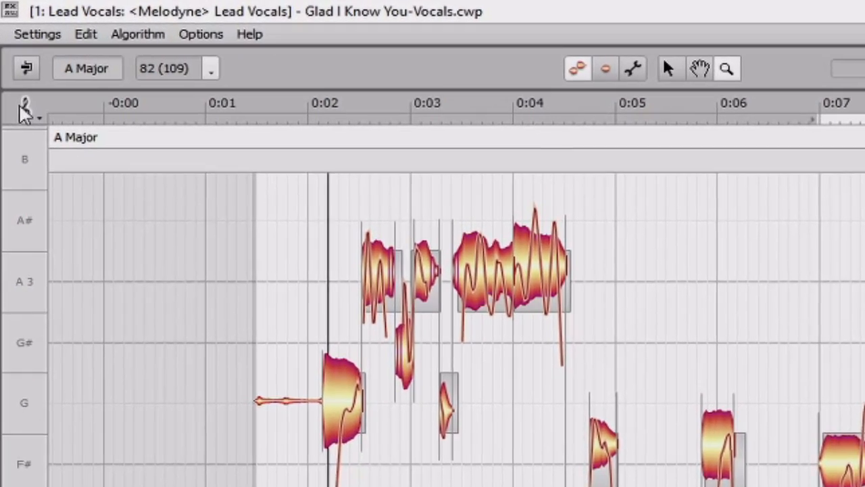
pyautogui.click(20, 86)
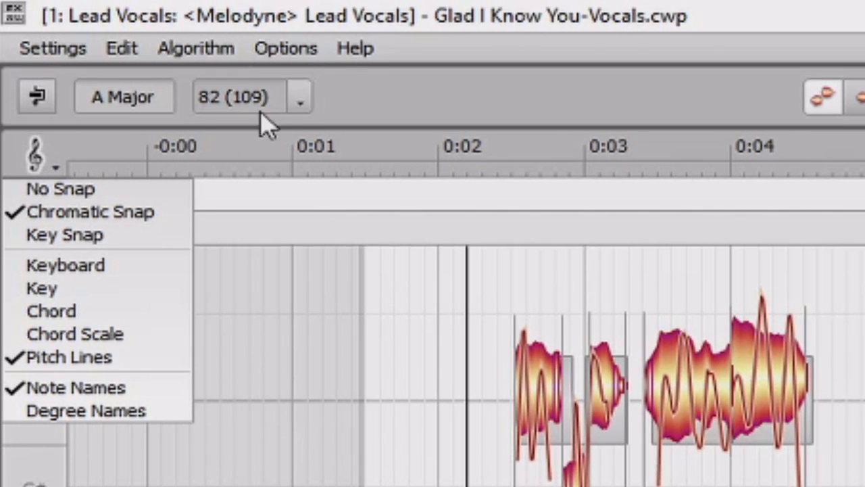
pyautogui.click(287, 60)
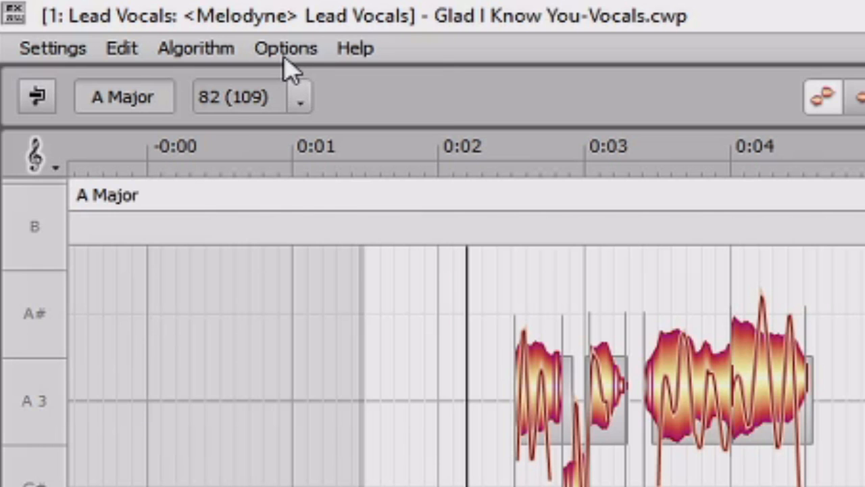
pyautogui.click(288, 60)
pyautogui.moveTo(315, 76)
pyautogui.moveTo(331, 125)
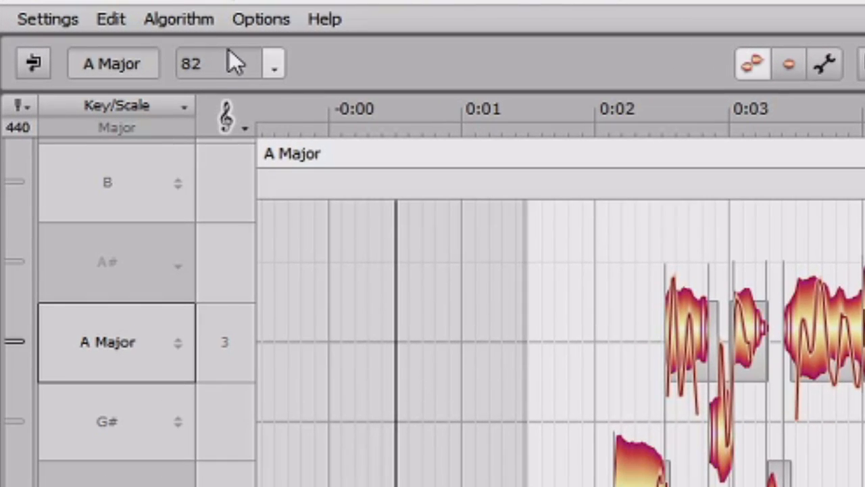
# Examine the tempo options available for the vocal region in the Melodyne editor
pyautogui.click(272, 64)
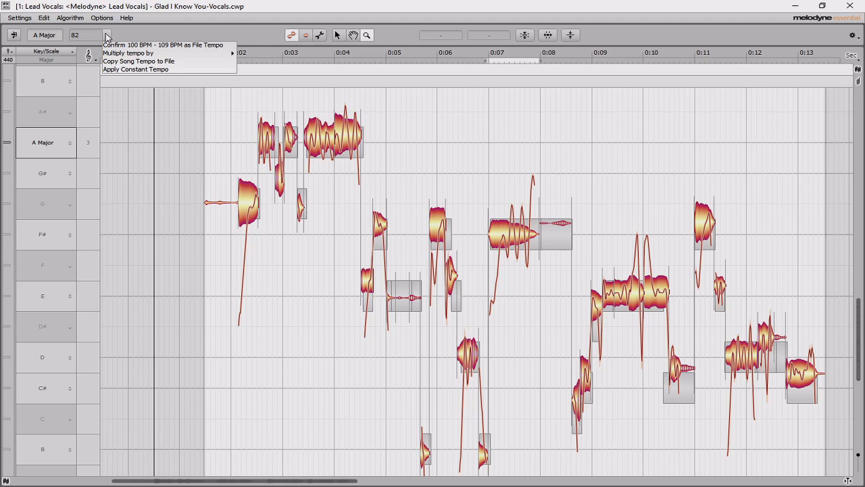
pyautogui.click(106, 35)
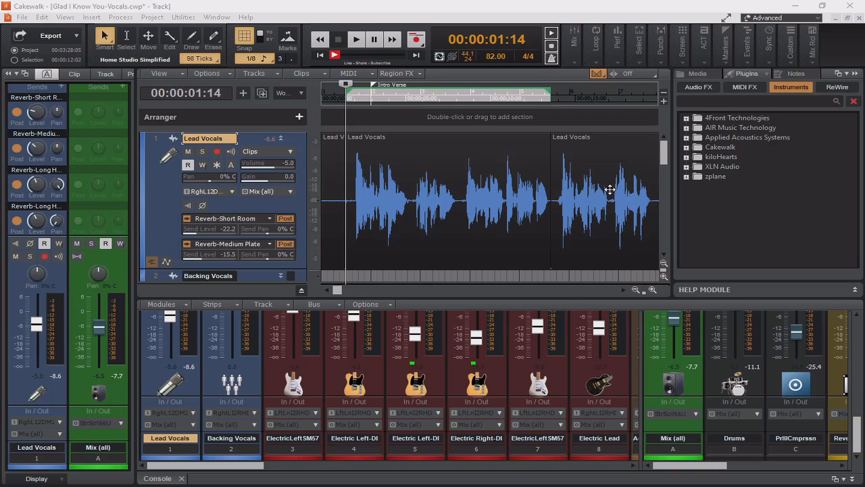
# Create a Melodyne region effect on the Lead Vocals clip at the Intro Verse and undock its editor into a separate window
pyautogui.click(466, 175)
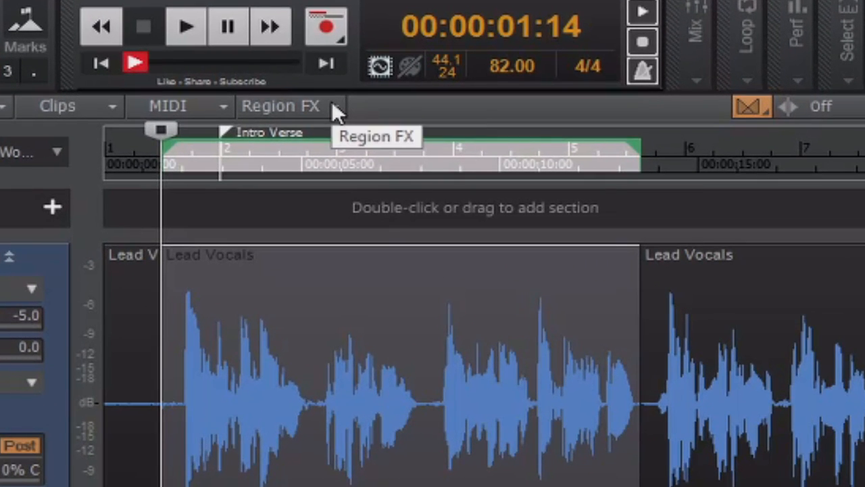
pyautogui.click(334, 107)
pyautogui.moveTo(429, 170)
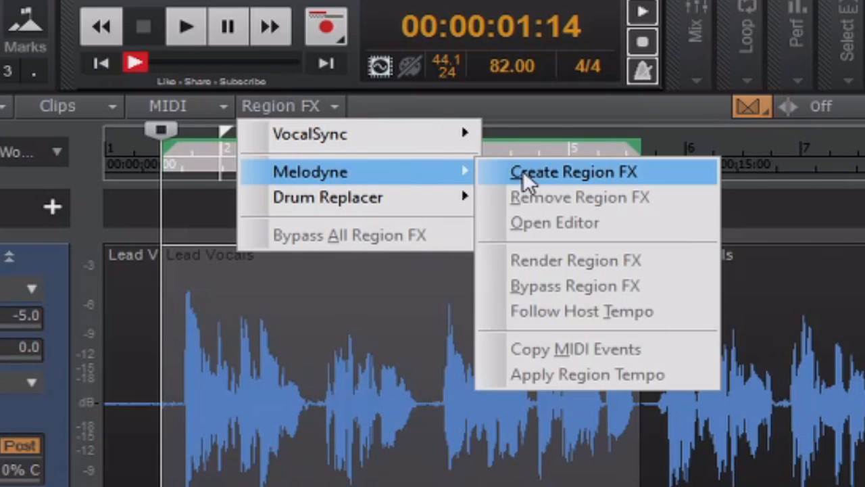
pyautogui.click(577, 174)
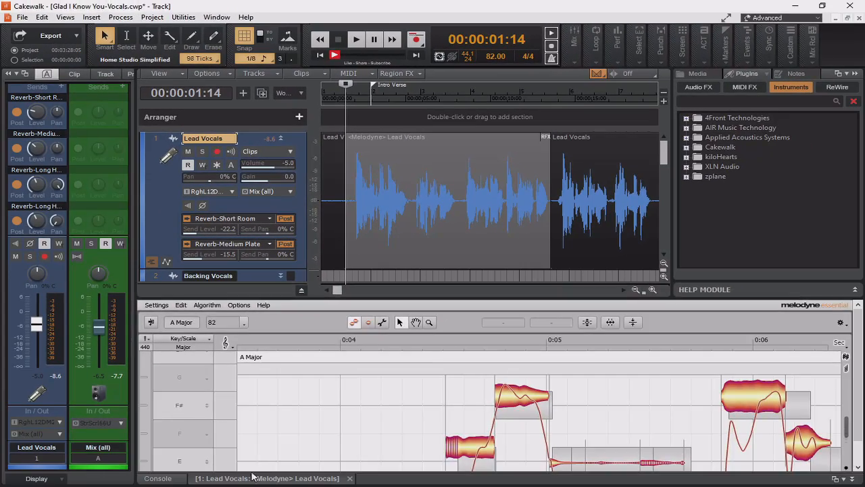
pyautogui.moveTo(252, 478); pyautogui.dragTo(166, 2)
# Select all notes, correct their Pitch Center to 100 %, and play back the corrected phrase
pyautogui.moveTo(219, 482); pyautogui.dragTo(239, 484)
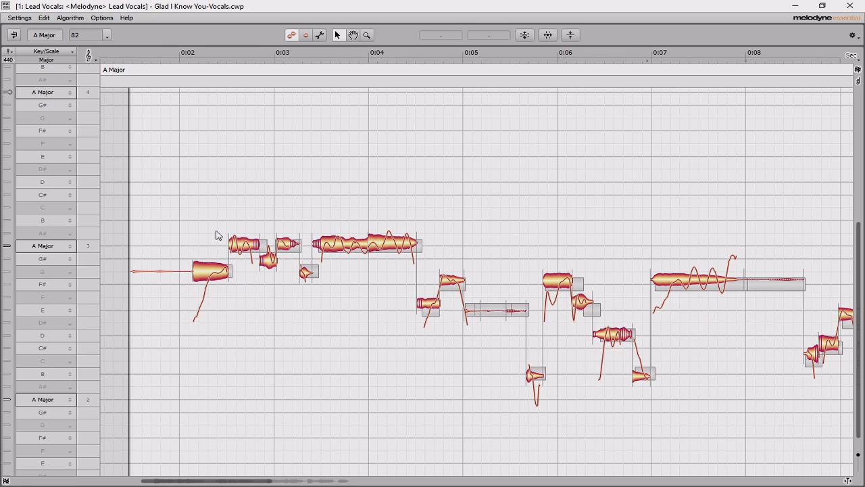
pyautogui.hotkey('ctrl', 'a')
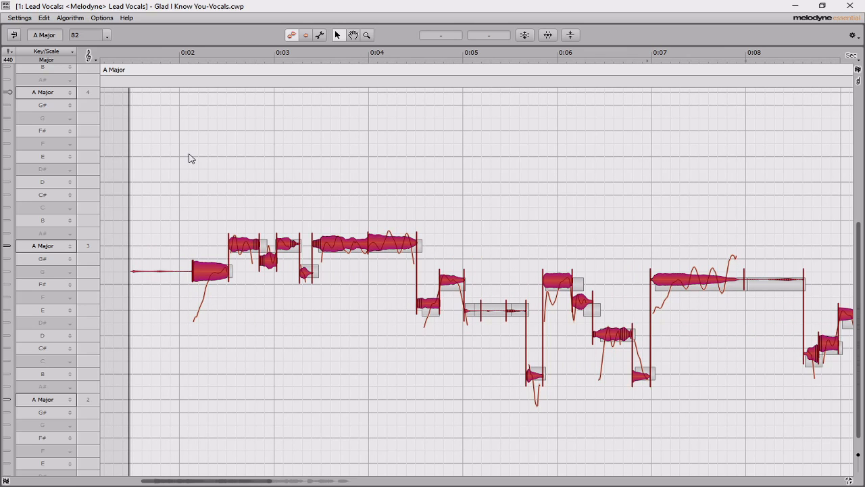
pyautogui.click(525, 35)
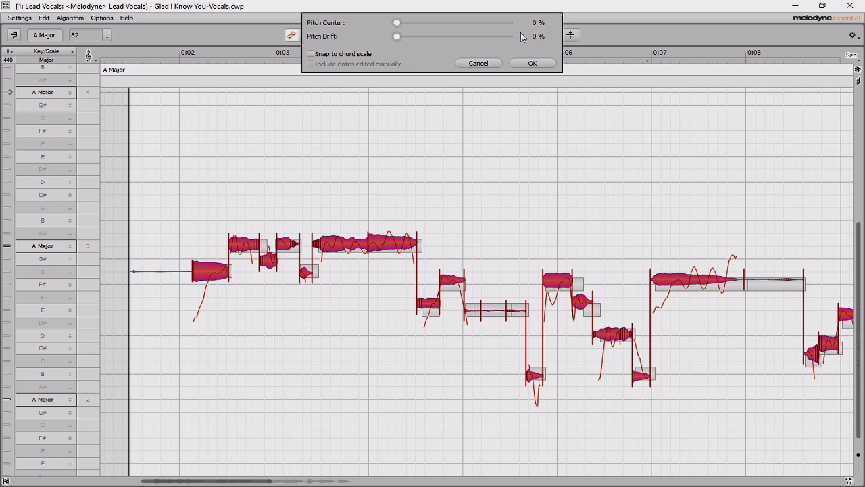
pyautogui.moveTo(396, 27); pyautogui.dragTo(553, 36)
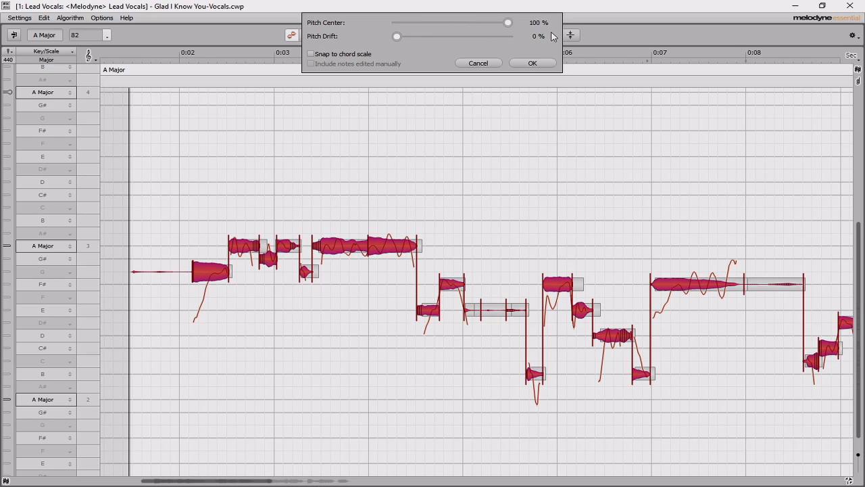
pyautogui.click(532, 63)
pyautogui.press('space')
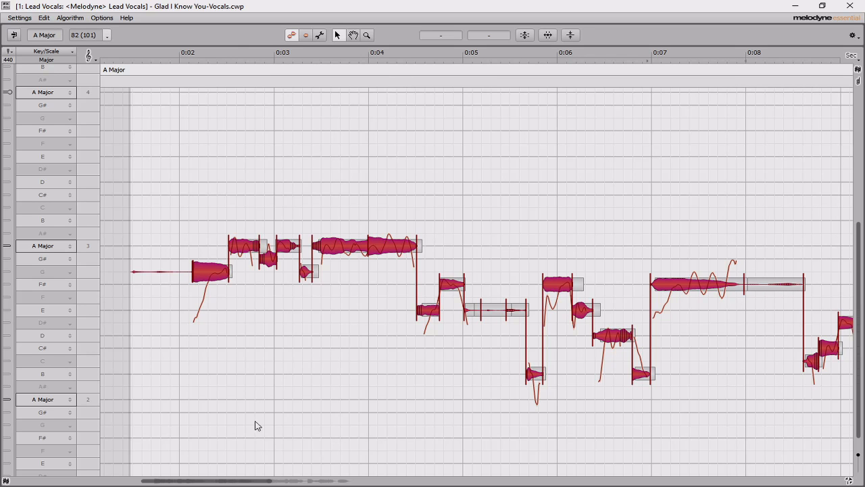
# Raise the last C#3 note of the phrase to D3
pyautogui.moveTo(244, 482); pyautogui.dragTo(316, 251)
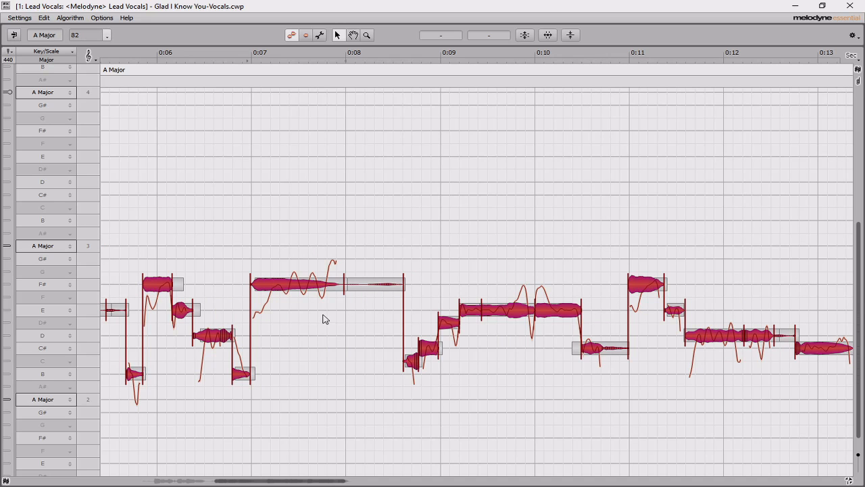
pyautogui.moveTo(286, 483); pyautogui.dragTo(354, 481)
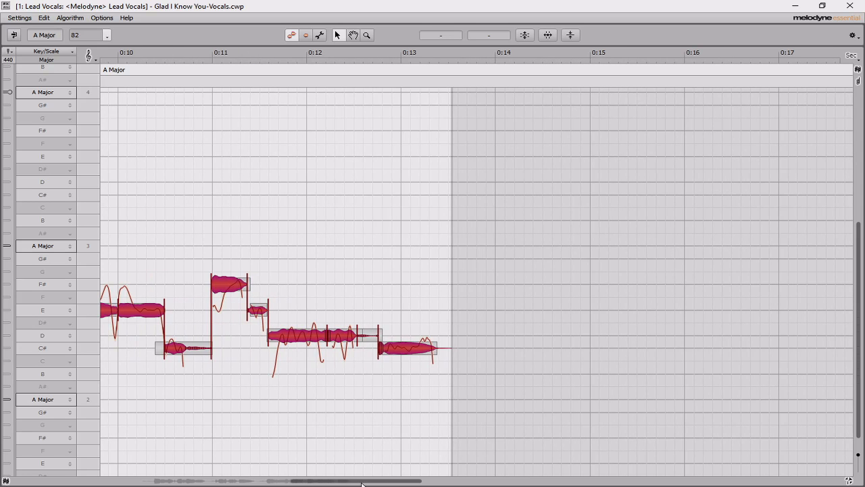
pyautogui.click(403, 385)
pyautogui.click(413, 352)
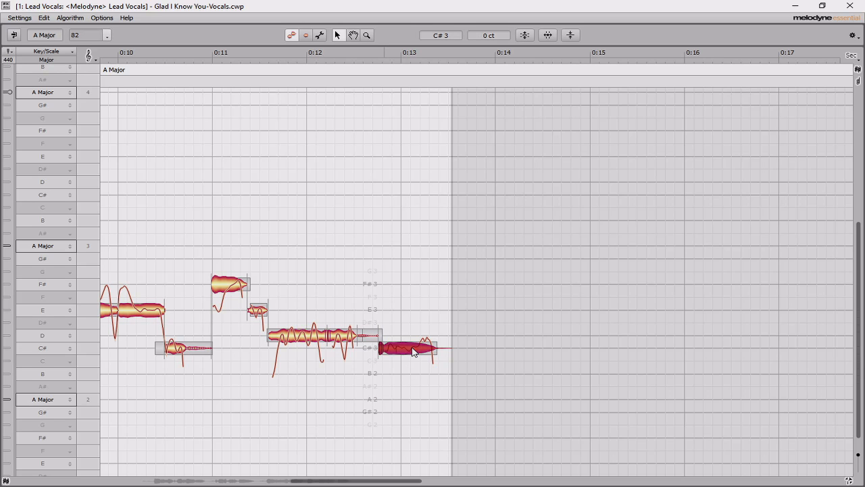
pyautogui.moveTo(413, 353); pyautogui.dragTo(416, 333)
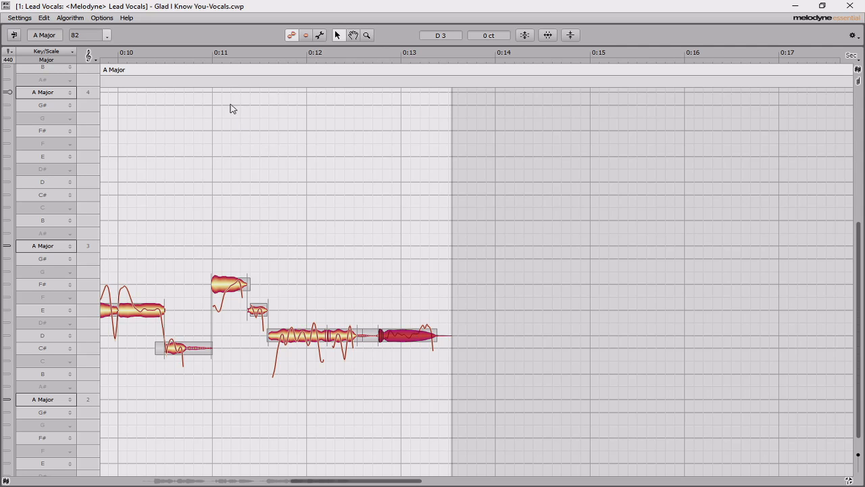
# Play the end of the phrase from about 0:11 to hear the raised last note
pyautogui.click(210, 56)
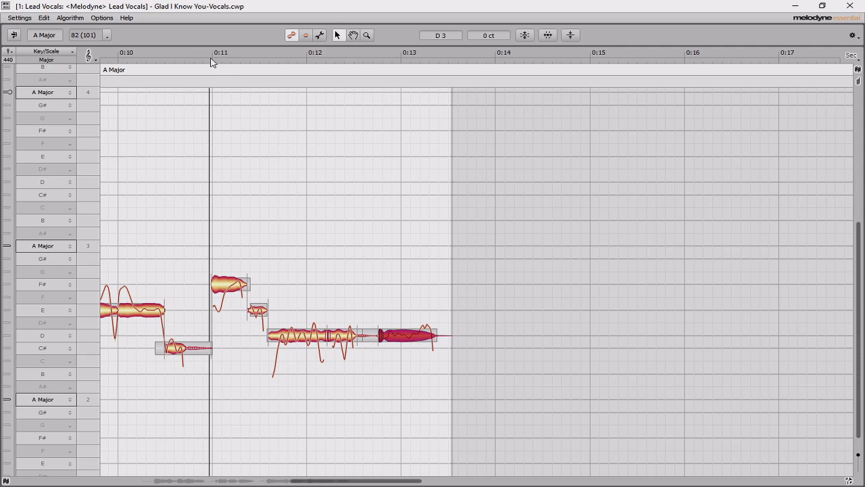
pyautogui.press('space')
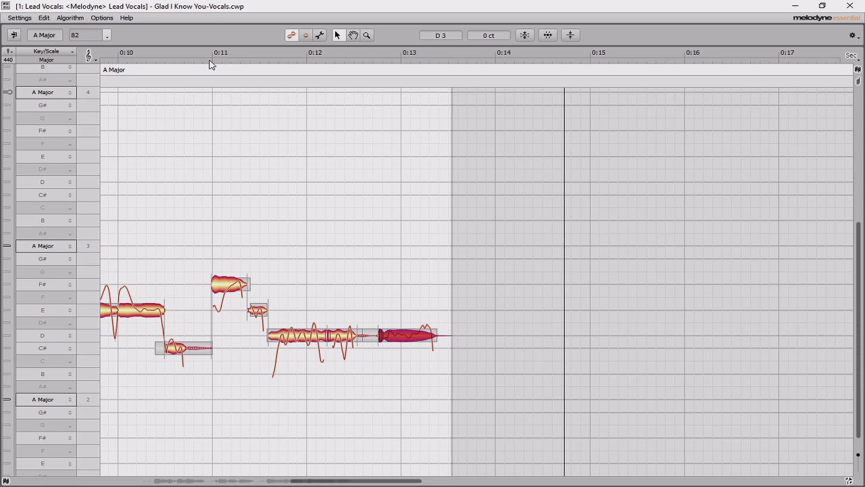
pyautogui.press('space')
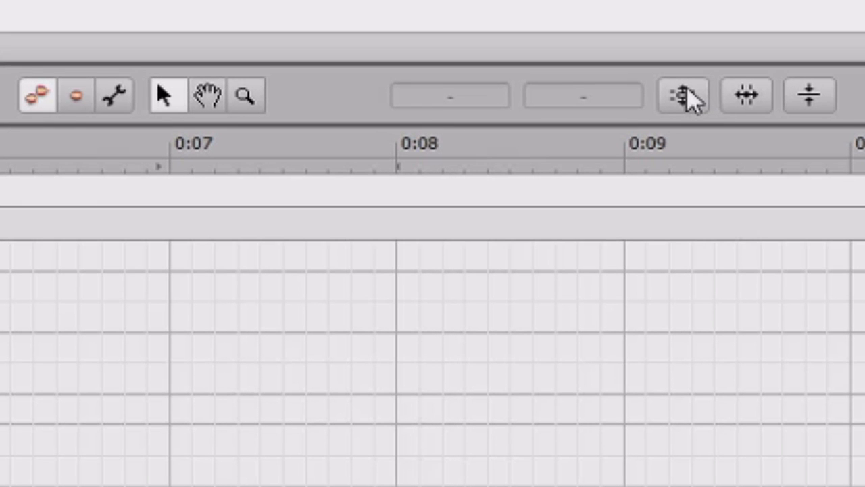
# Set the Pitch Drift correction of all notes to 100 % and place the playback position at about 0:04
pyautogui.click(684, 96)
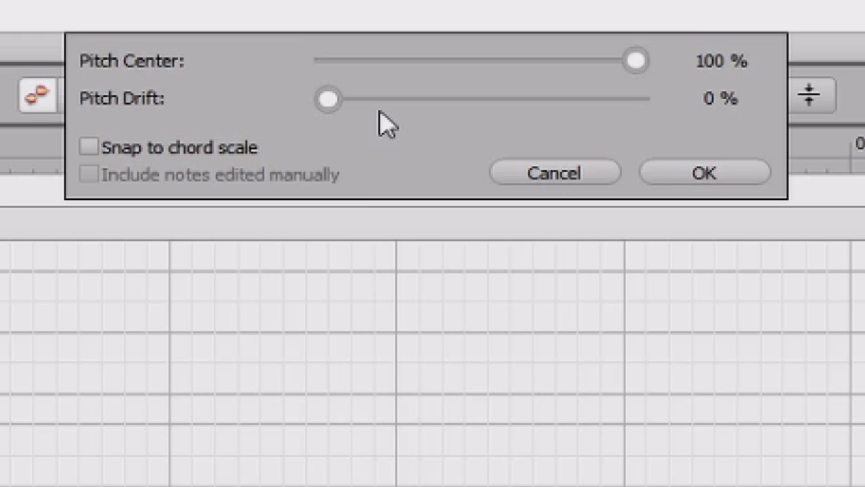
pyautogui.click(572, 178)
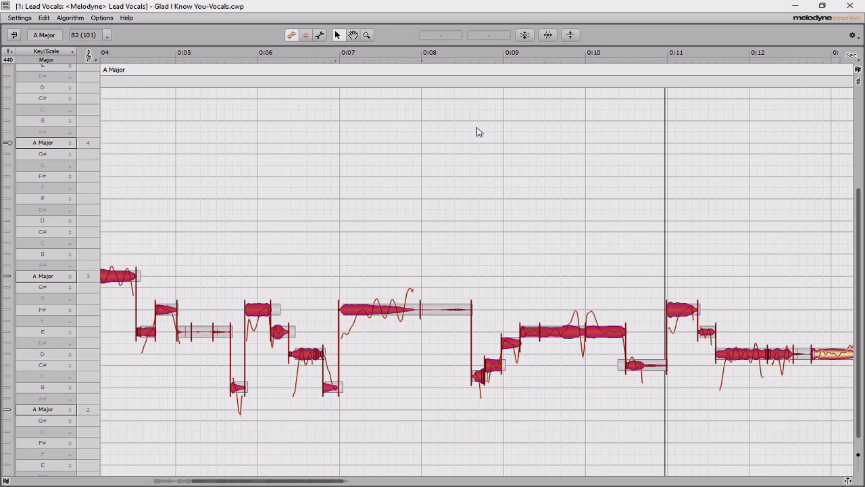
pyautogui.click(291, 34)
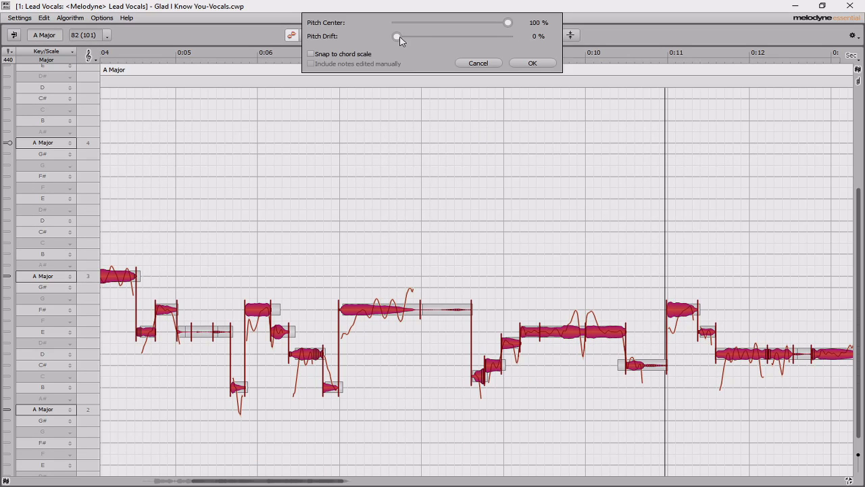
pyautogui.moveTo(397, 42); pyautogui.dragTo(512, 61)
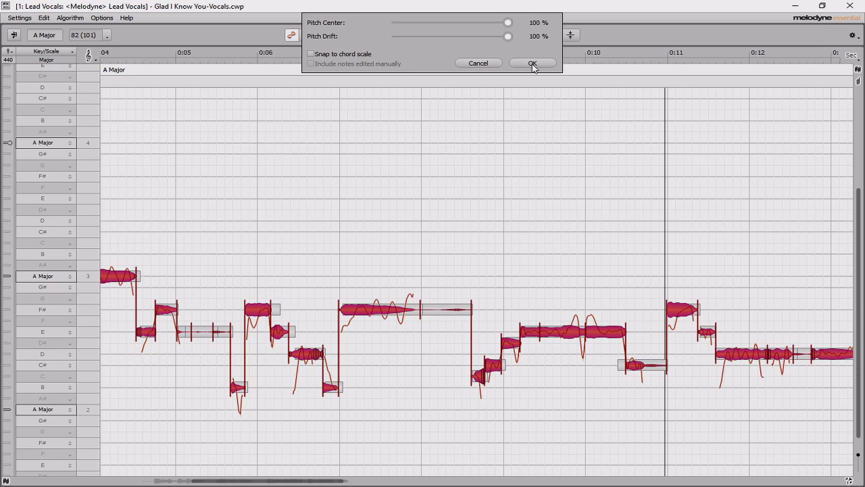
pyautogui.click(533, 63)
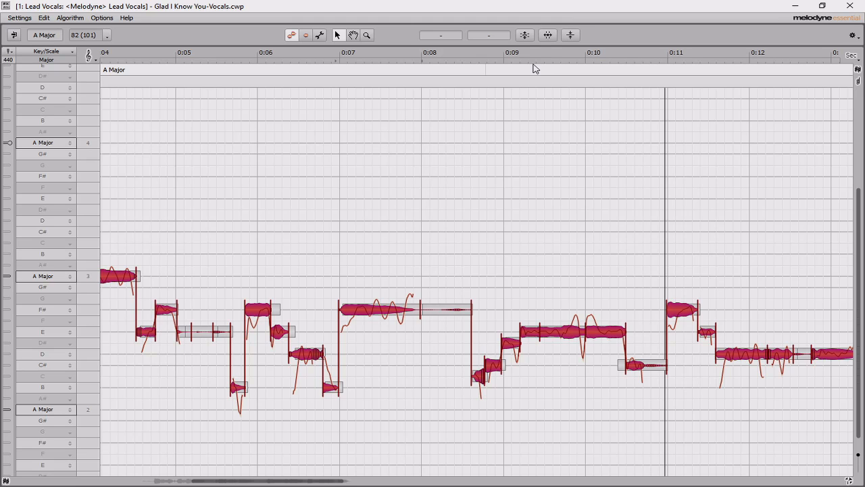
pyautogui.click(104, 55)
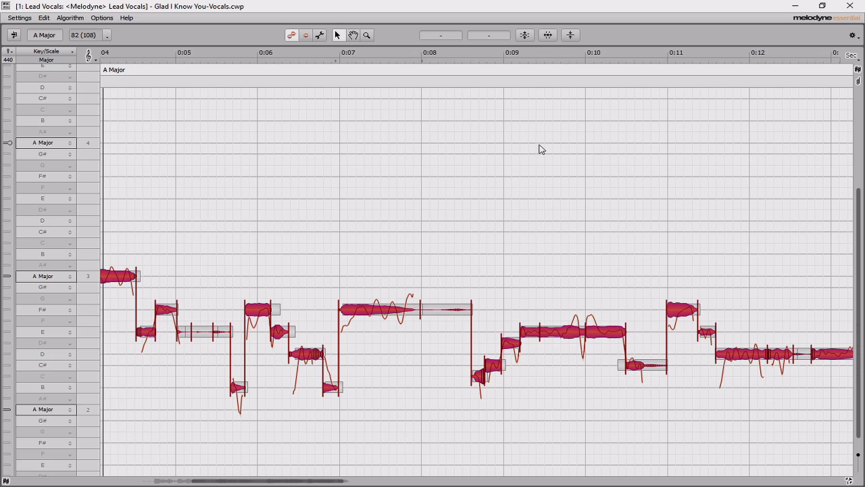
# Reduce the Pitch Drift correction of all notes to 39 % and deselect the notes
pyautogui.click(525, 35)
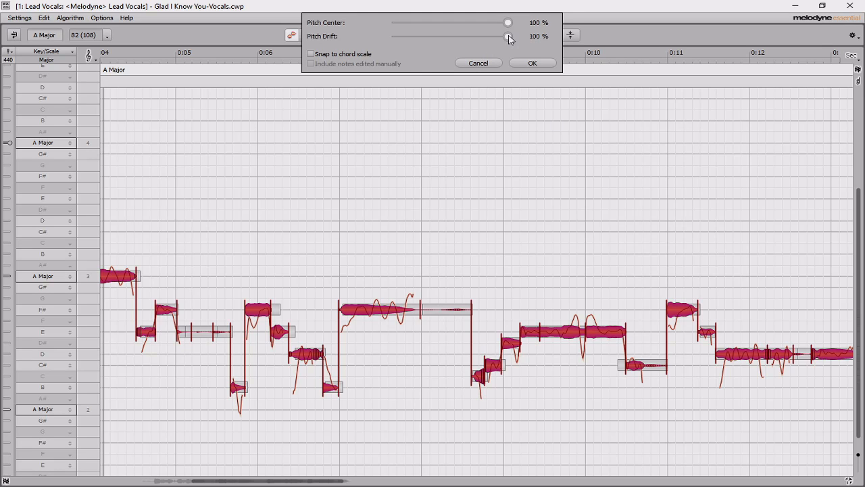
pyautogui.moveTo(509, 38); pyautogui.dragTo(448, 41)
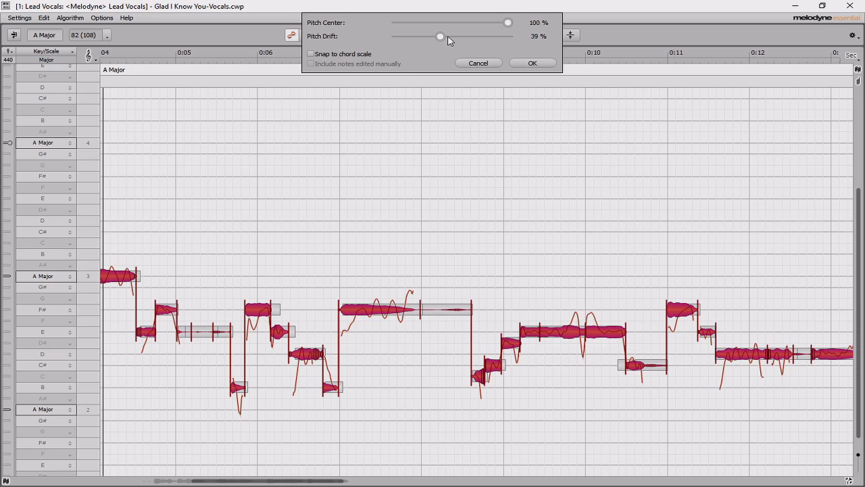
pyautogui.click(531, 63)
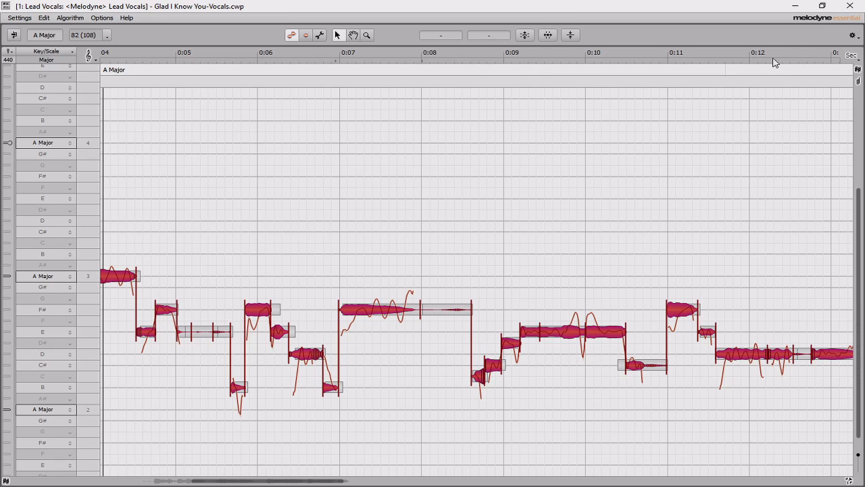
pyautogui.click(677, 186)
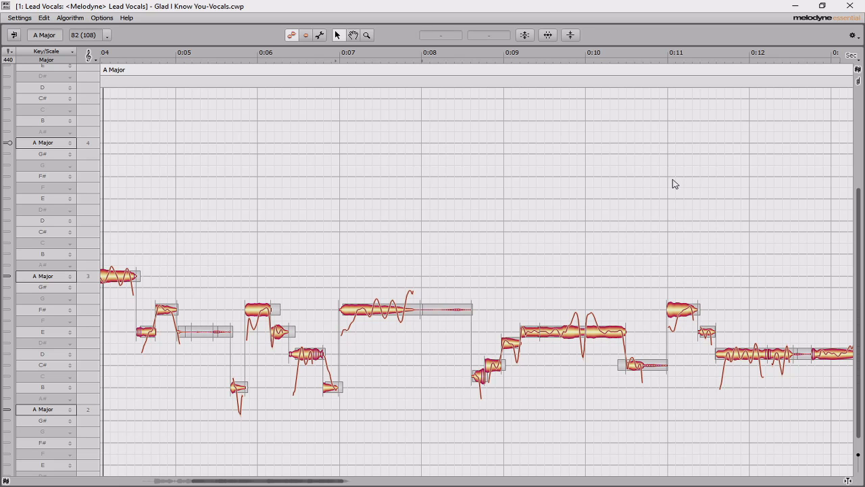
# Close the Melodyne editor and try to render the region effect on the Lead Vocals clip
pyautogui.click(850, 6)
pyautogui.click(546, 137)
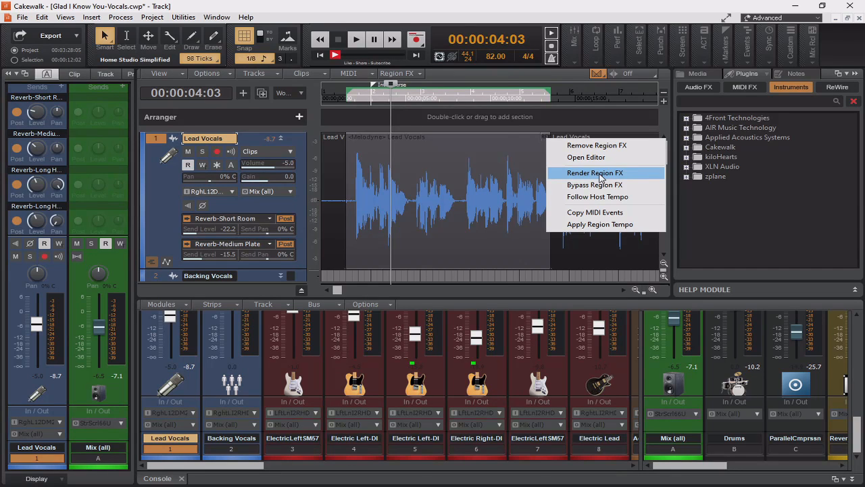
pyautogui.click(600, 177)
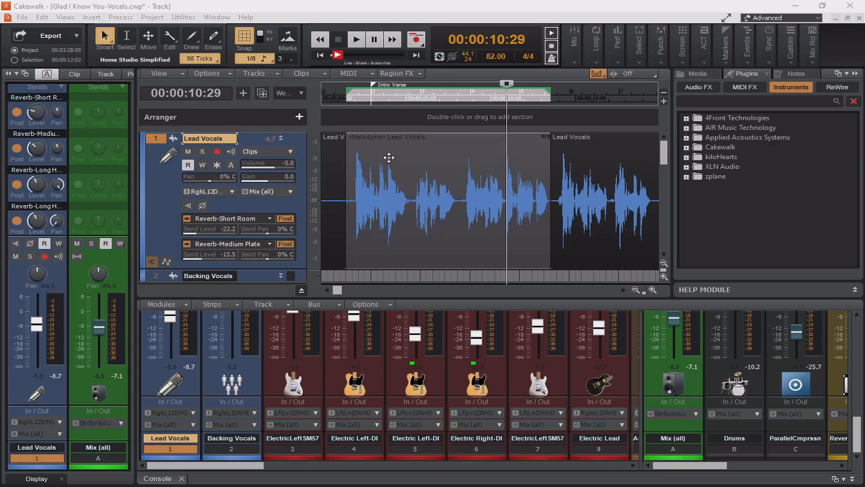
# Open the Melodyne editor from the region effect options of the Lead Vocals clip
pyautogui.rightClick(547, 136)
pyautogui.click(580, 156)
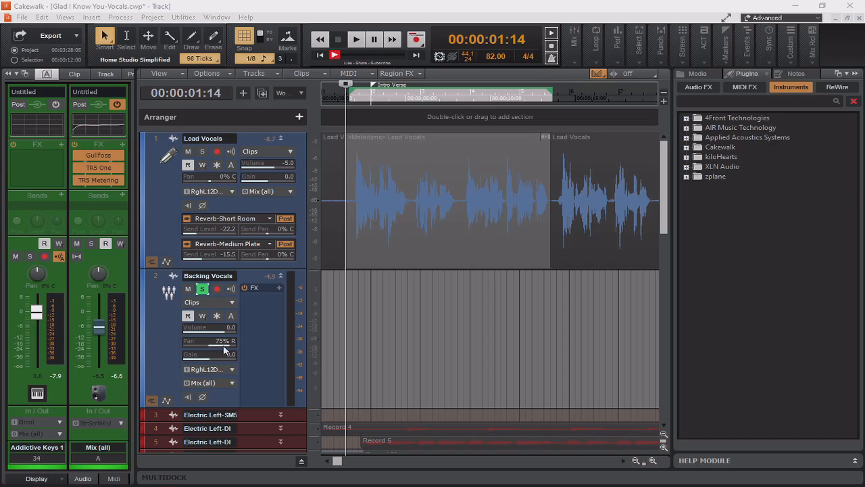
# Arm the Backing Vocals track for recording
pyautogui.click(217, 289)
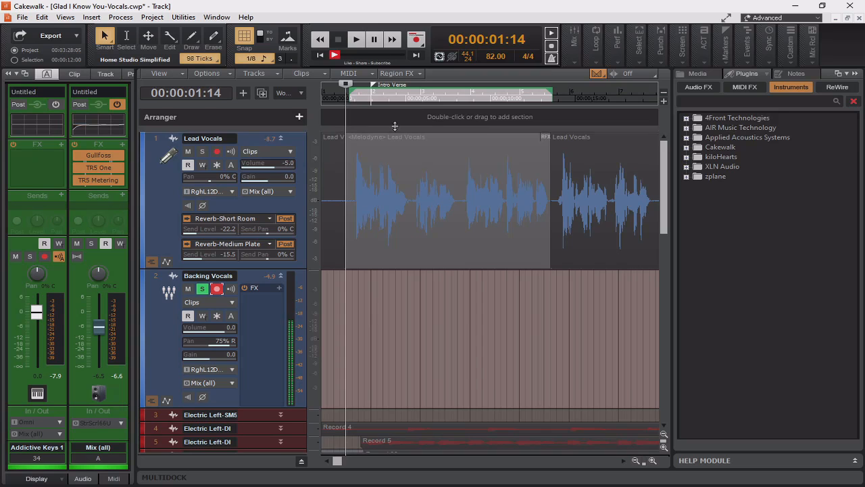
# Record a vocal take of about ten seconds on the Backing Vocals track and disarm the track
pyautogui.click(416, 39)
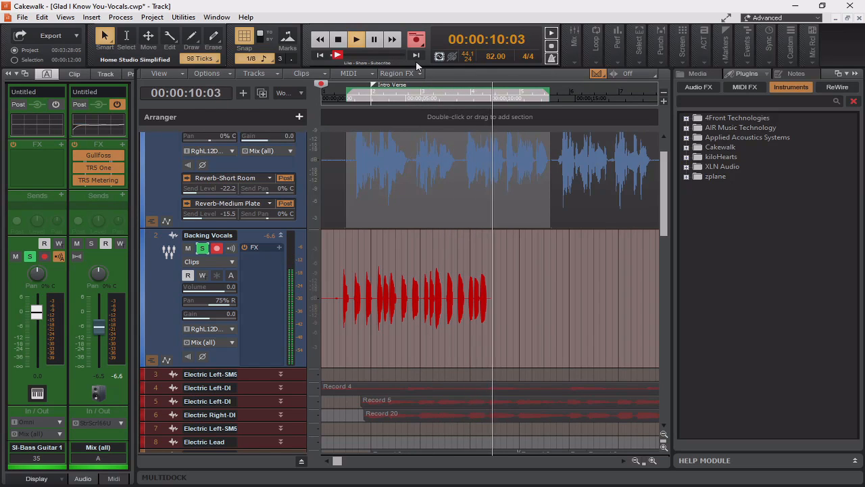
pyautogui.press('space')
pyautogui.click(215, 248)
# Create a Melodyne region effect on the newly recorded Backing Vocals clip
pyautogui.click(398, 73)
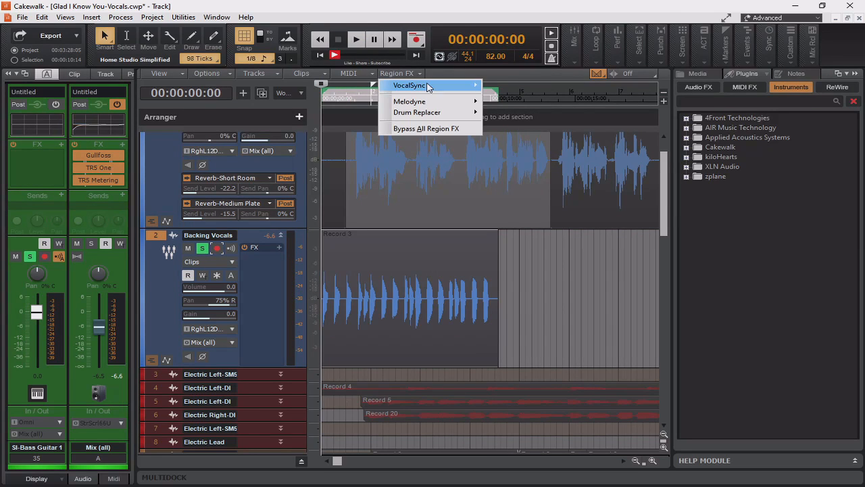
pyautogui.moveTo(438, 105)
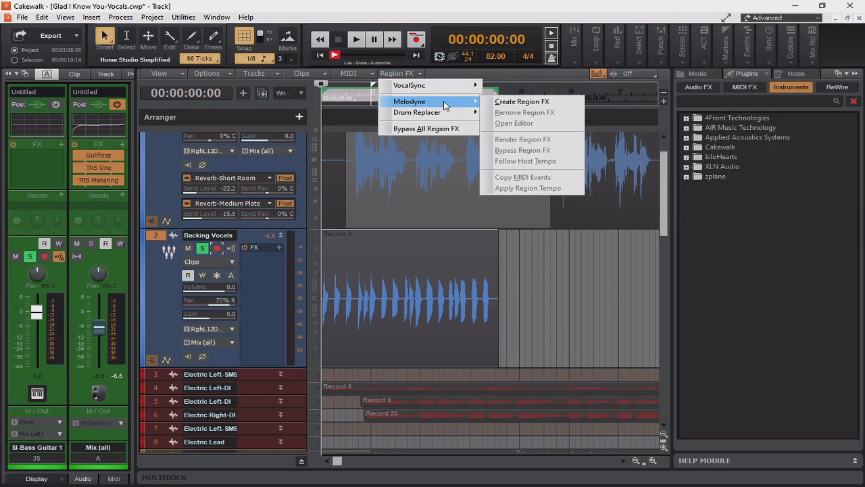
pyautogui.click(498, 103)
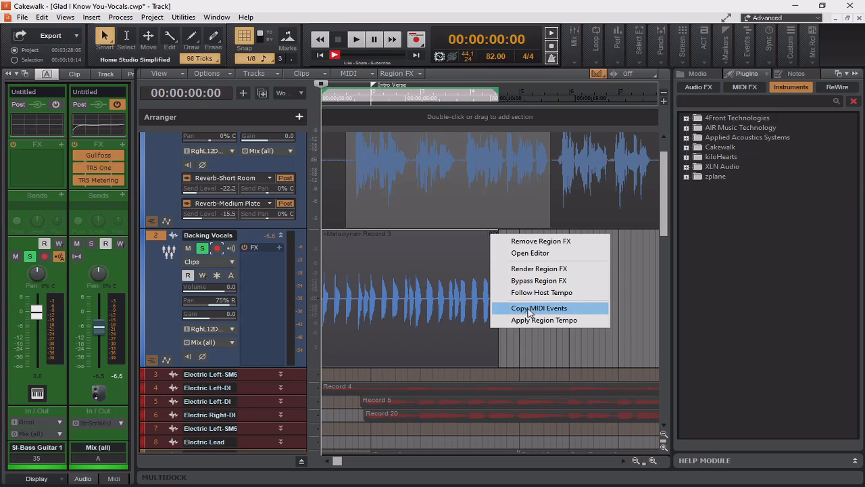
# Copy the MIDI events from the Backing Vocals Melodyne clip and paste them at the start of the SI-Bass Guitar 1 track
pyautogui.click(530, 310)
pyautogui.scroll(-15, 527, 309)
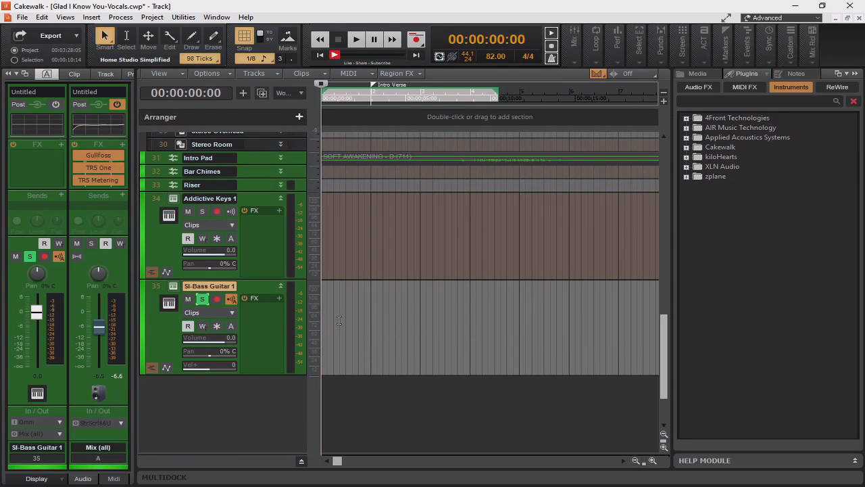
pyautogui.hotkey('ctrl', 'v')
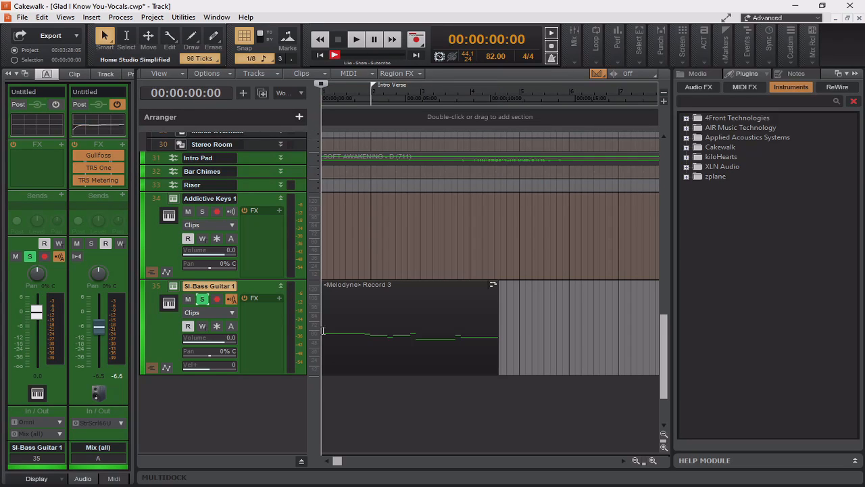
# Unsolo the Backing Vocals track and play the pasted MIDI clip through SI-Bass Guitar 1
pyautogui.scroll(15, 353, 342)
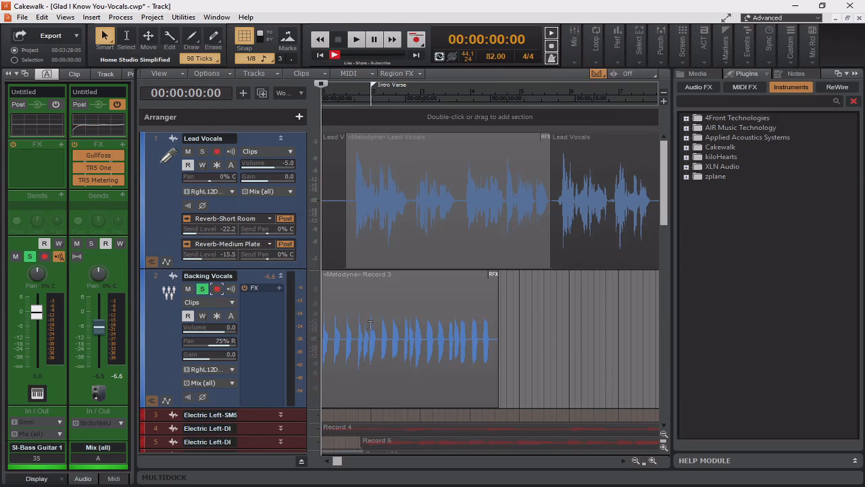
pyautogui.click(201, 288)
pyautogui.scroll(-15, 265, 321)
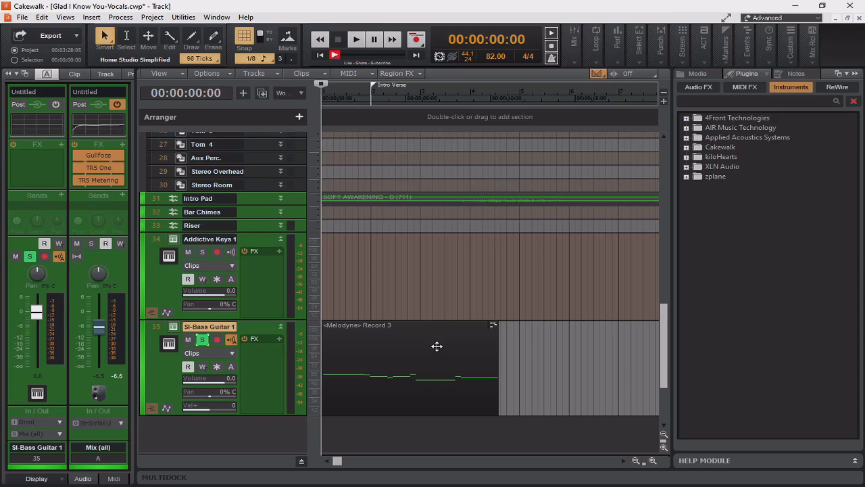
pyautogui.press('space')
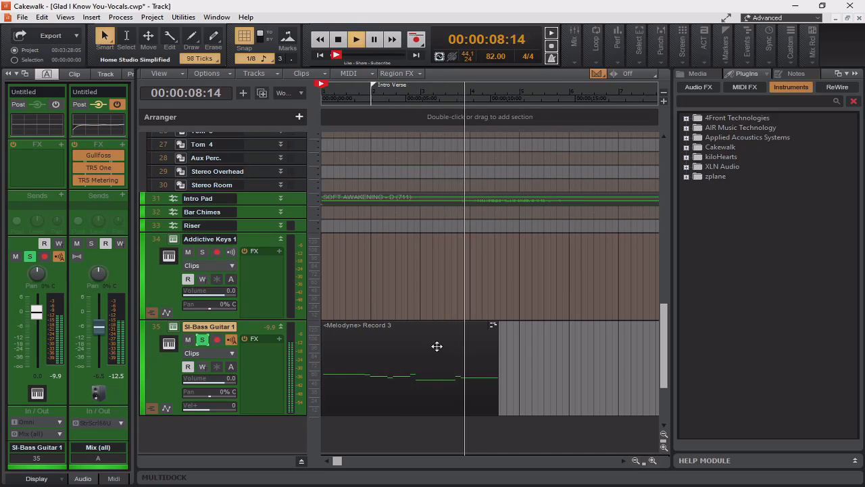
pyautogui.click(340, 39)
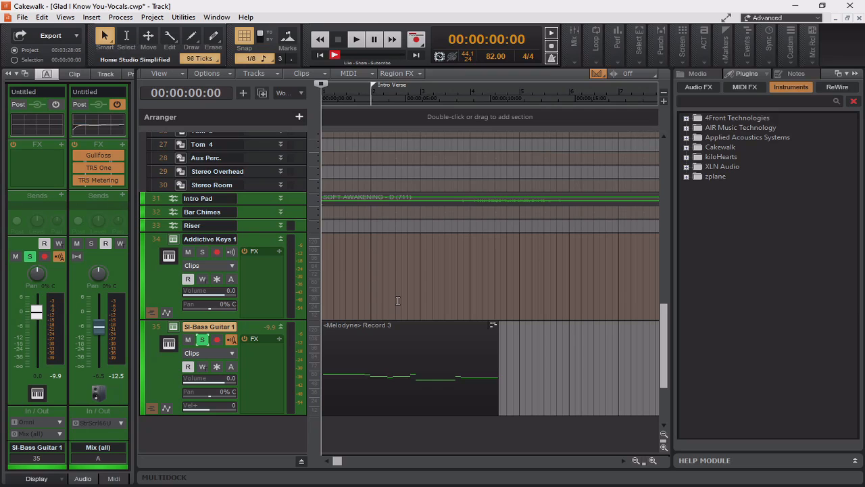
# Copy the MIDI events from the Melodyne clip on the Bass Guitar track
pyautogui.scroll(10, 399, 303)
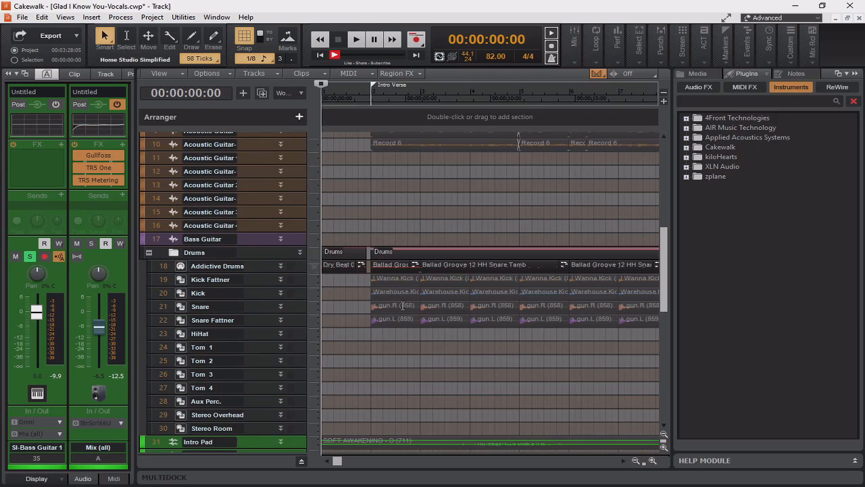
pyautogui.scroll(2, 404, 306)
pyautogui.scroll(2, 403, 306)
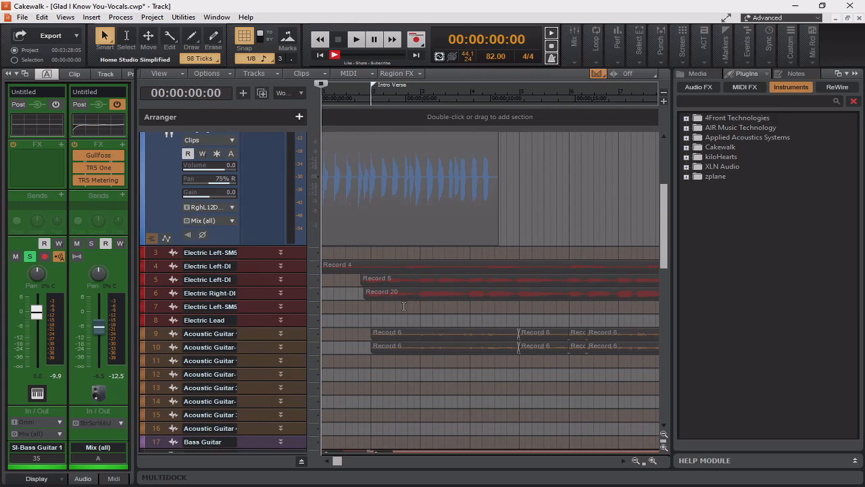
pyautogui.scroll(-10, 403, 306)
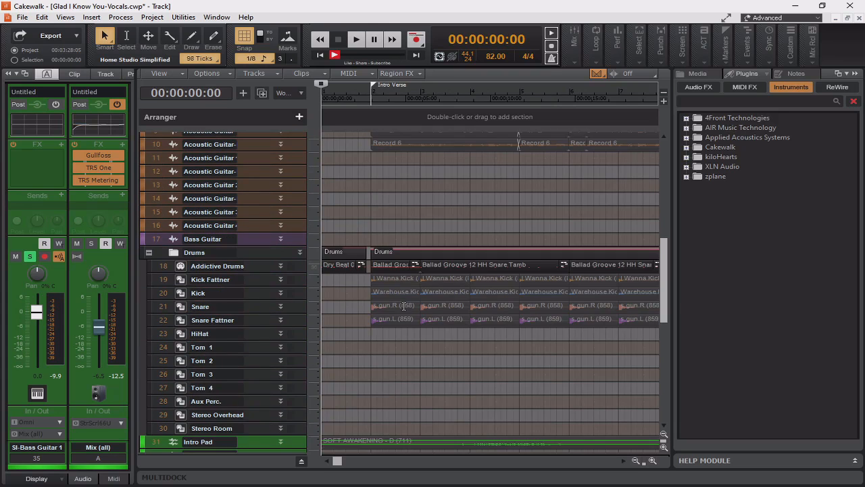
pyautogui.scroll(-10, 403, 306)
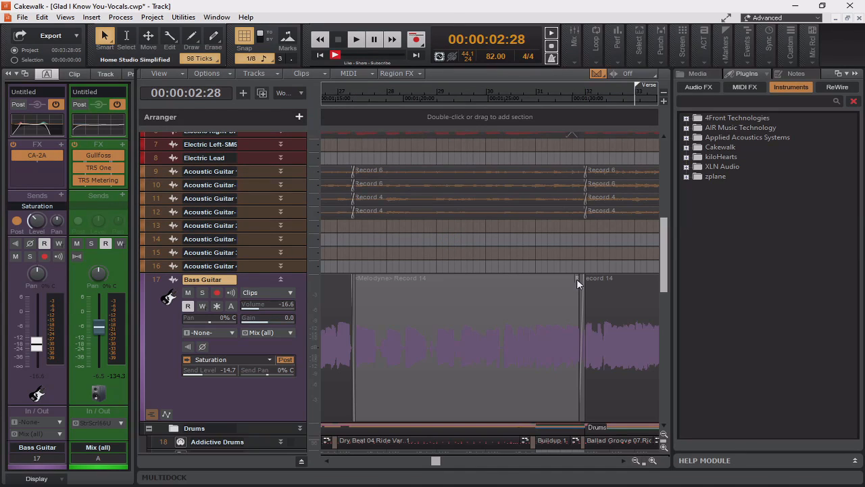
pyautogui.click(577, 278)
pyautogui.click(610, 354)
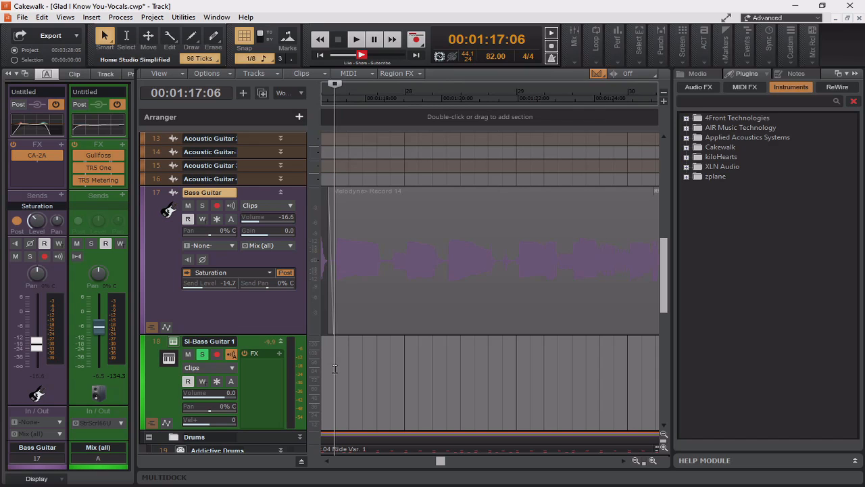
# Place the Bass Guitar Melodyne clip's notes as MIDI on the SI-Bass Guitar 1 track and play from just before the clip
pyautogui.rightClick(335, 368)
pyautogui.moveTo(389, 377)
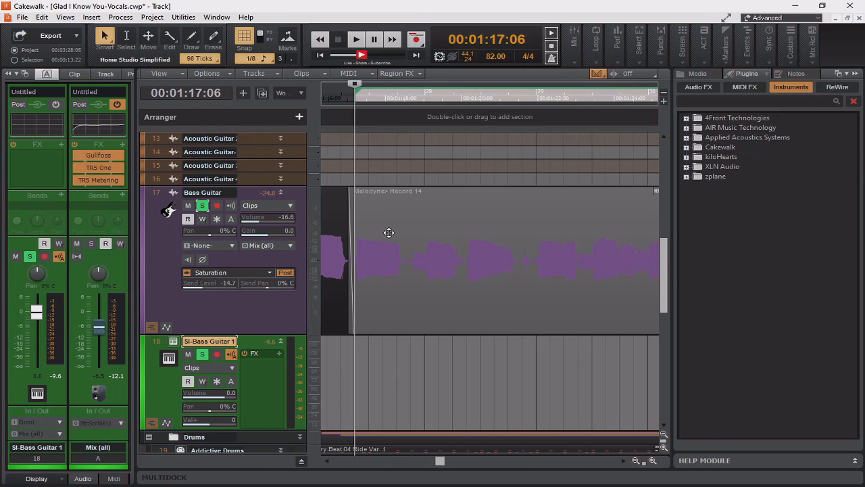
pyautogui.moveTo(388, 223); pyautogui.dragTo(379, 364)
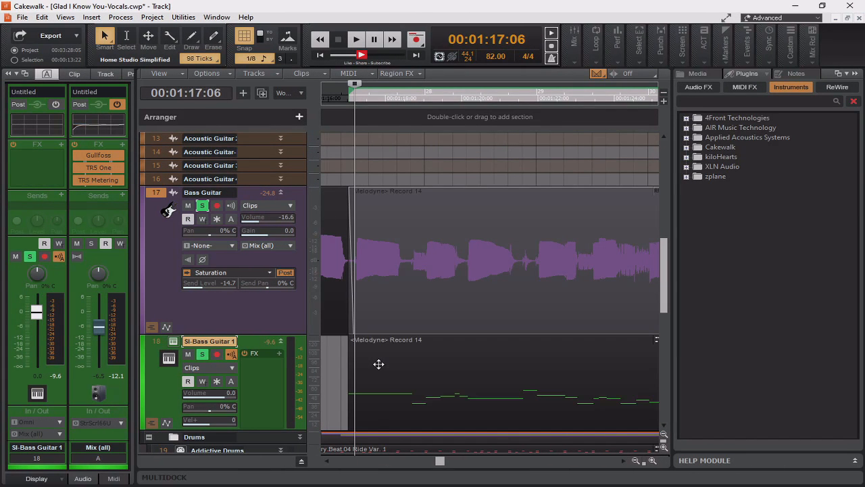
pyautogui.click(342, 99)
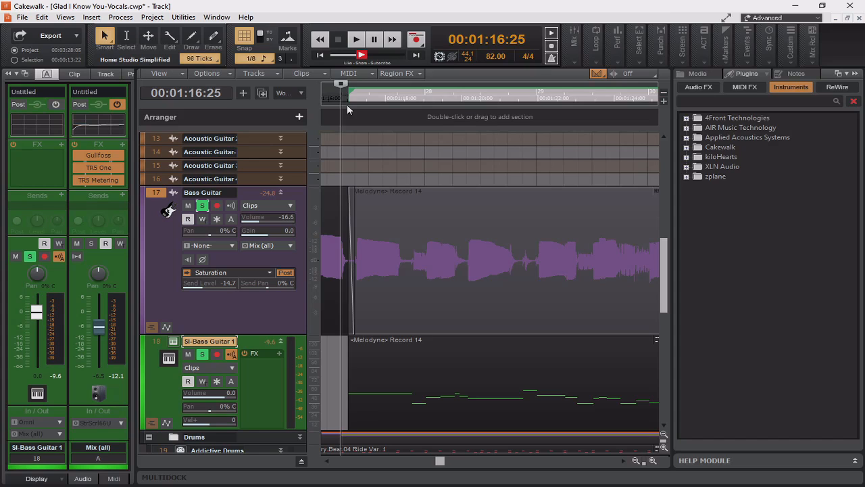
pyautogui.press('space')
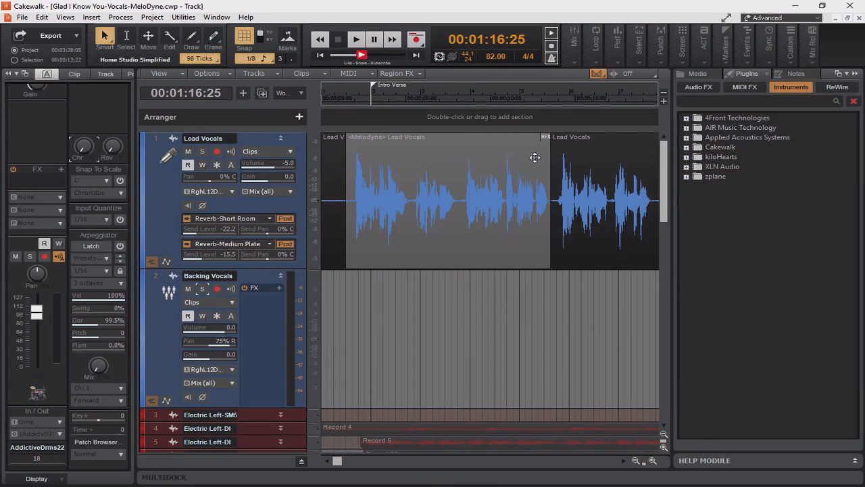
# Render the Melodyne region effect on the Lead Vocals clip and select the rendered clip
pyautogui.click(545, 138)
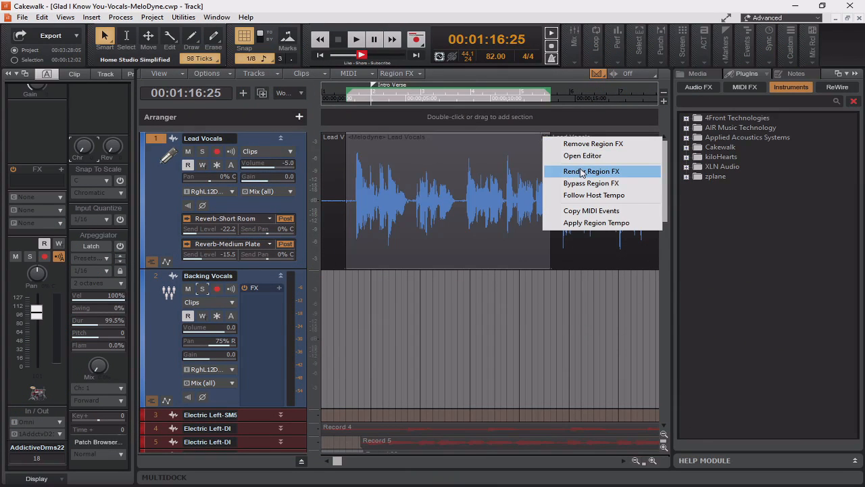
pyautogui.click(579, 169)
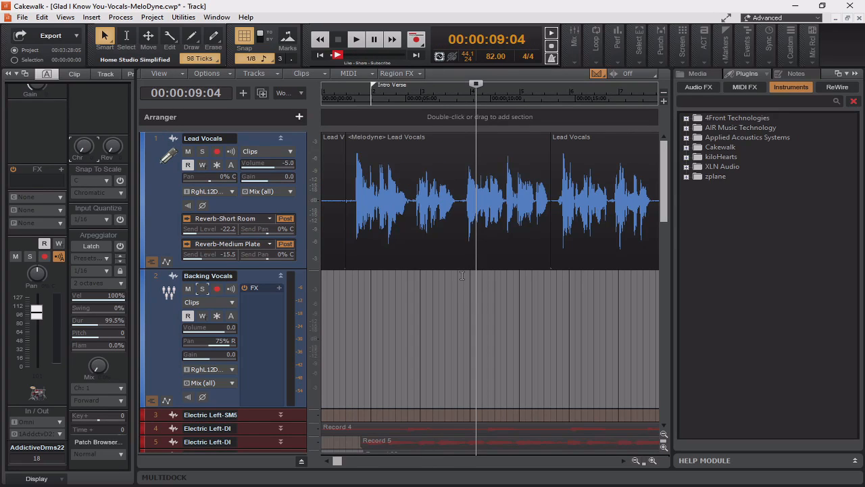
pyautogui.click(486, 157)
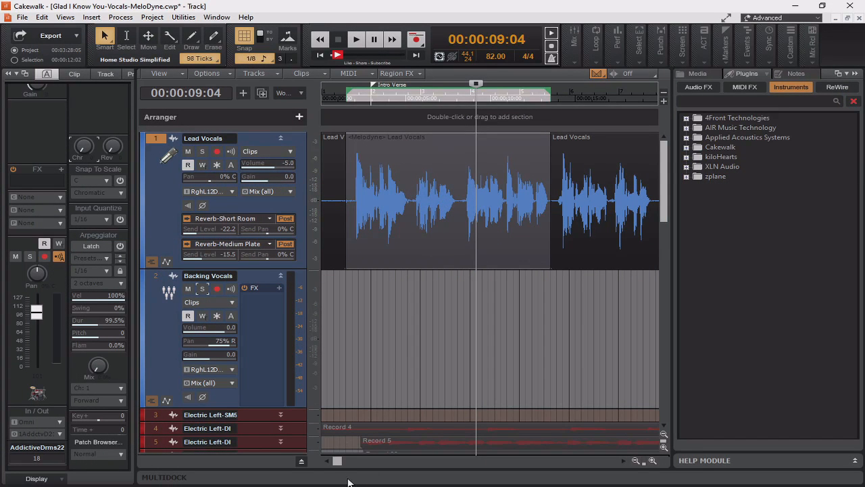
pyautogui.moveTo(337, 464); pyautogui.dragTo(351, 464)
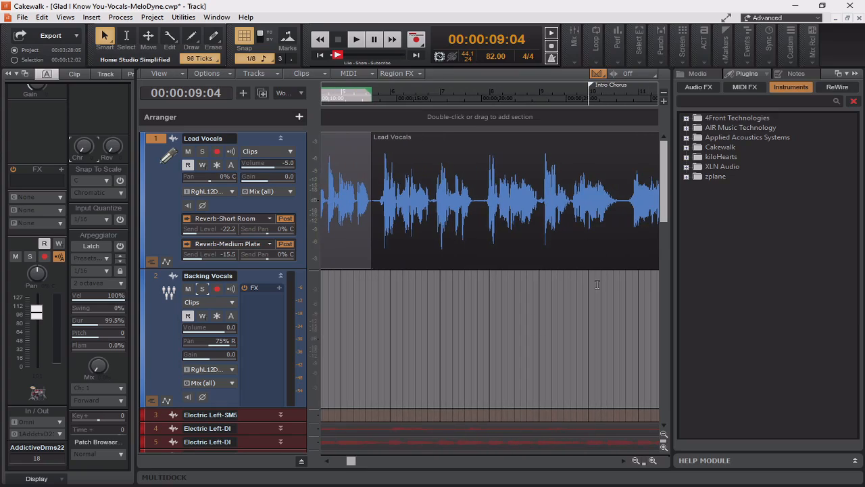